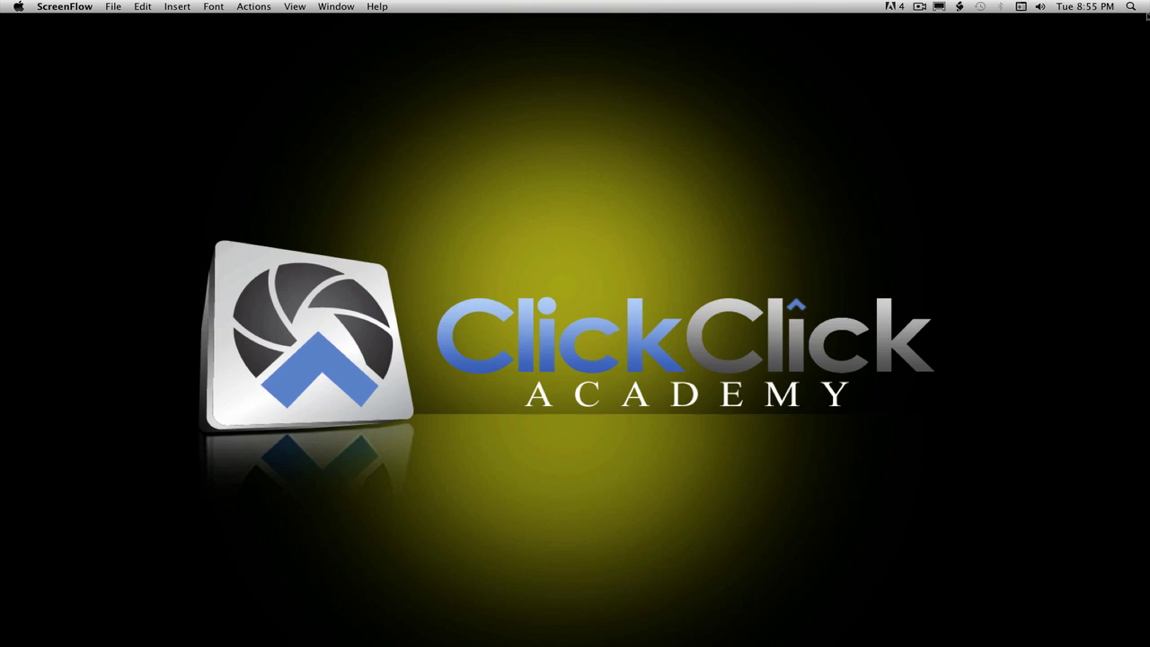
Restore the boy's 12x24 Artisan.psd collage from the Dock, reposition its window, then restore the second collage.
left_click(1056, 611)
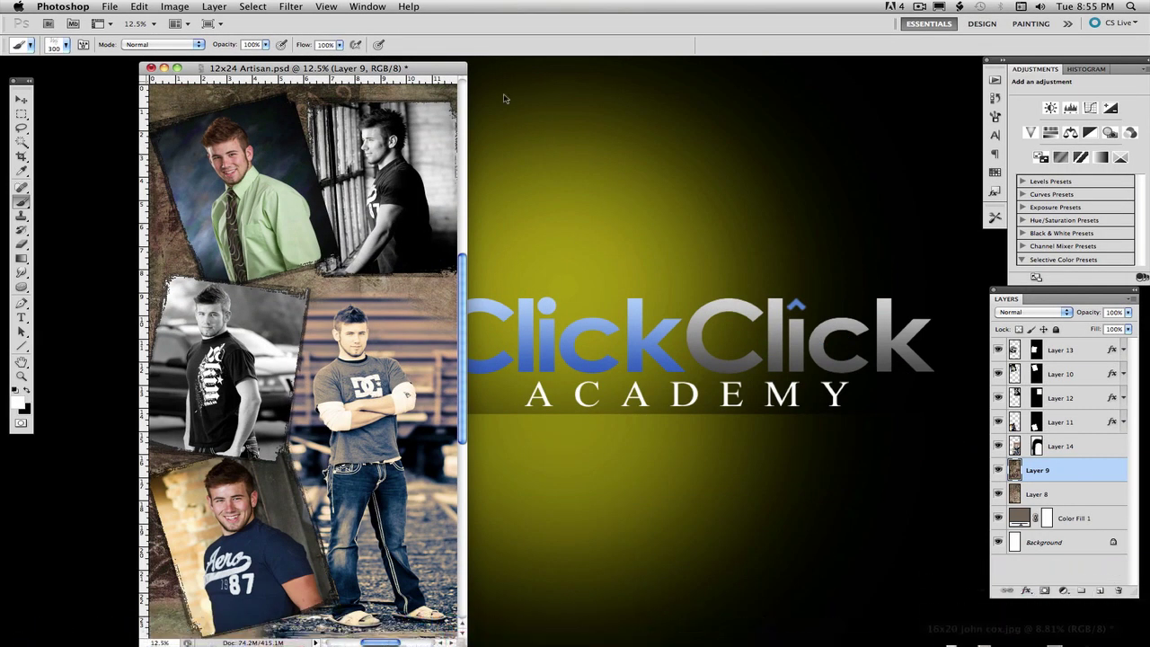
left_click_drag(426, 70, 426, 65)
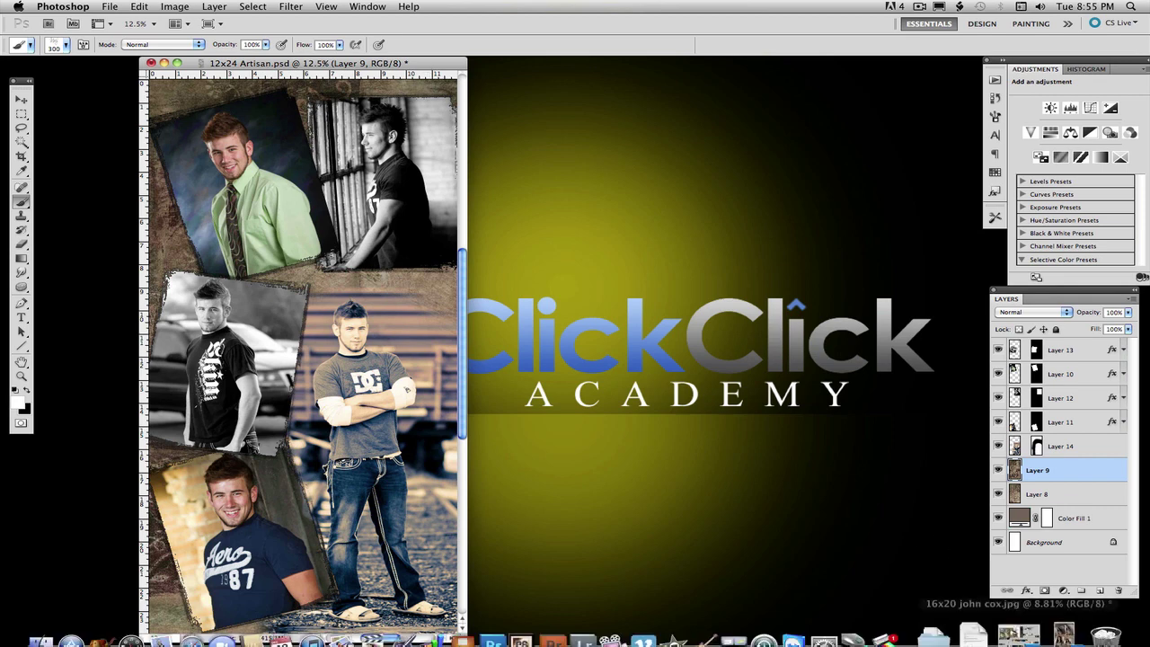
left_click(1042, 614)
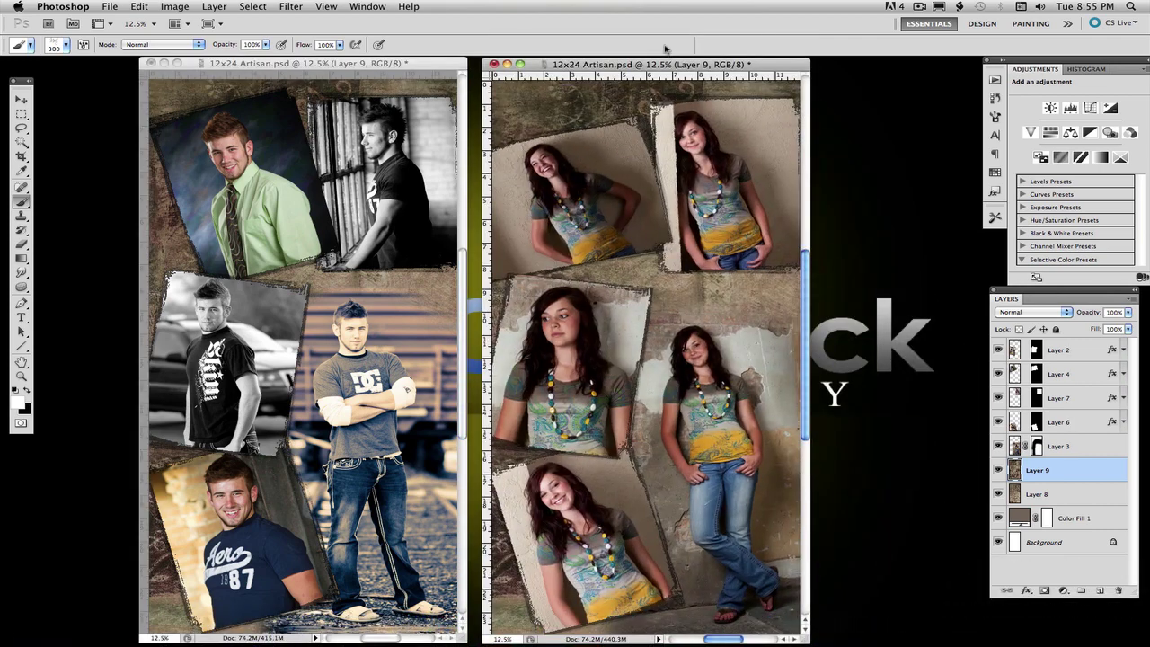
In the girl's collage, hide the photo layers to reveal the texture, then show them all again.
left_click(672, 70)
left_click_drag(671, 69, 670, 71)
left_click(999, 351)
left_click_drag(999, 360, 999, 472)
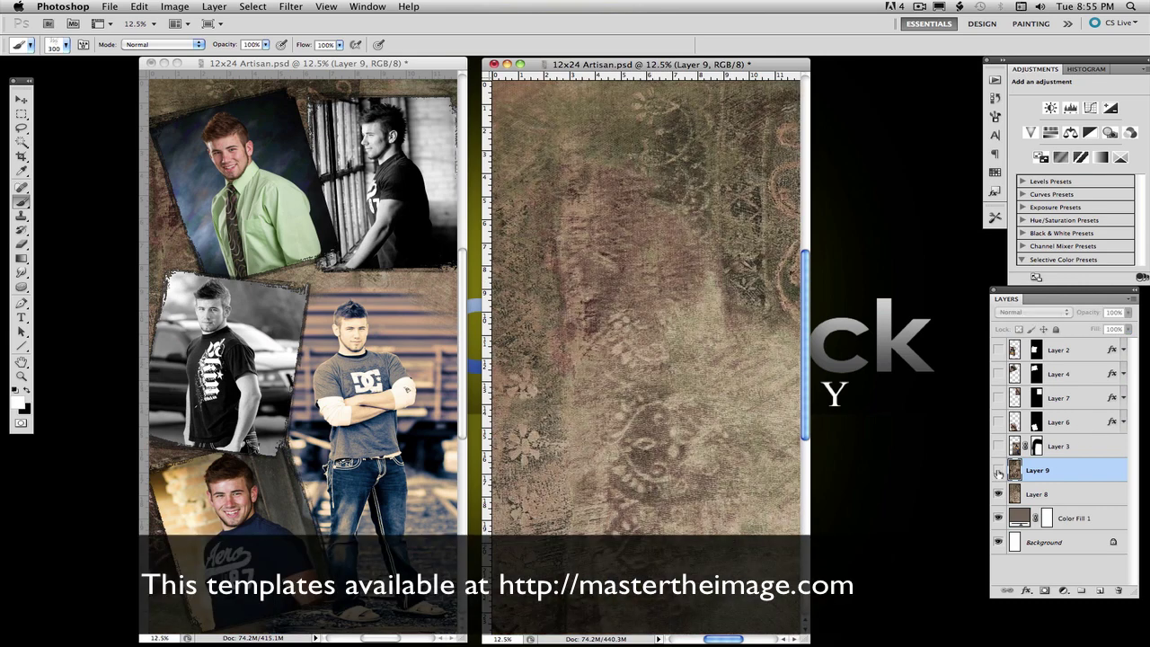
left_click(998, 472)
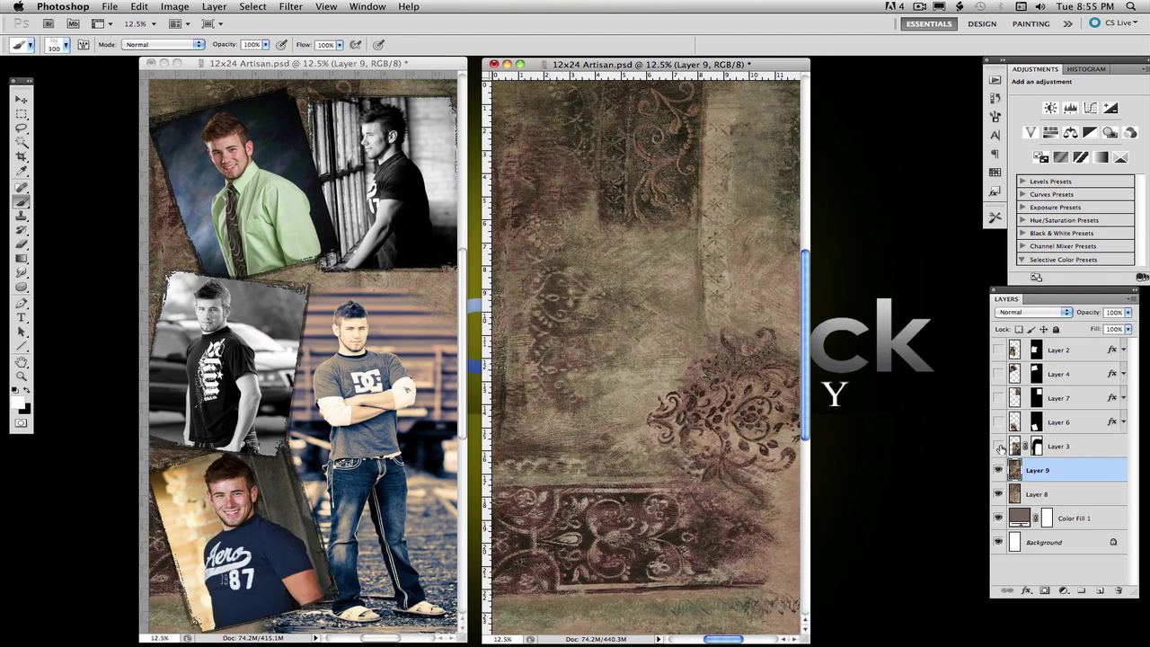
left_click_drag(998, 446, 998, 350)
Arrange the girl's and boy's collage windows side by side.
left_click_drag(539, 60, 550, 66)
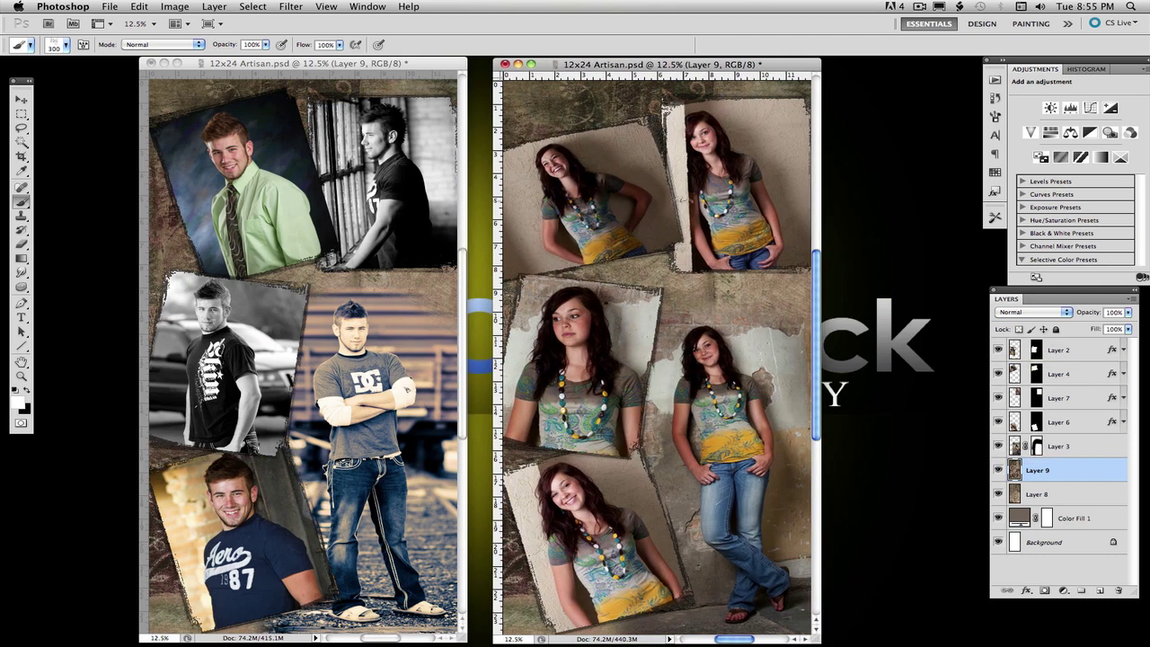
key("v")
left_click_drag(547, 67, 615, 67)
left_click_drag(431, 72, 450, 72)
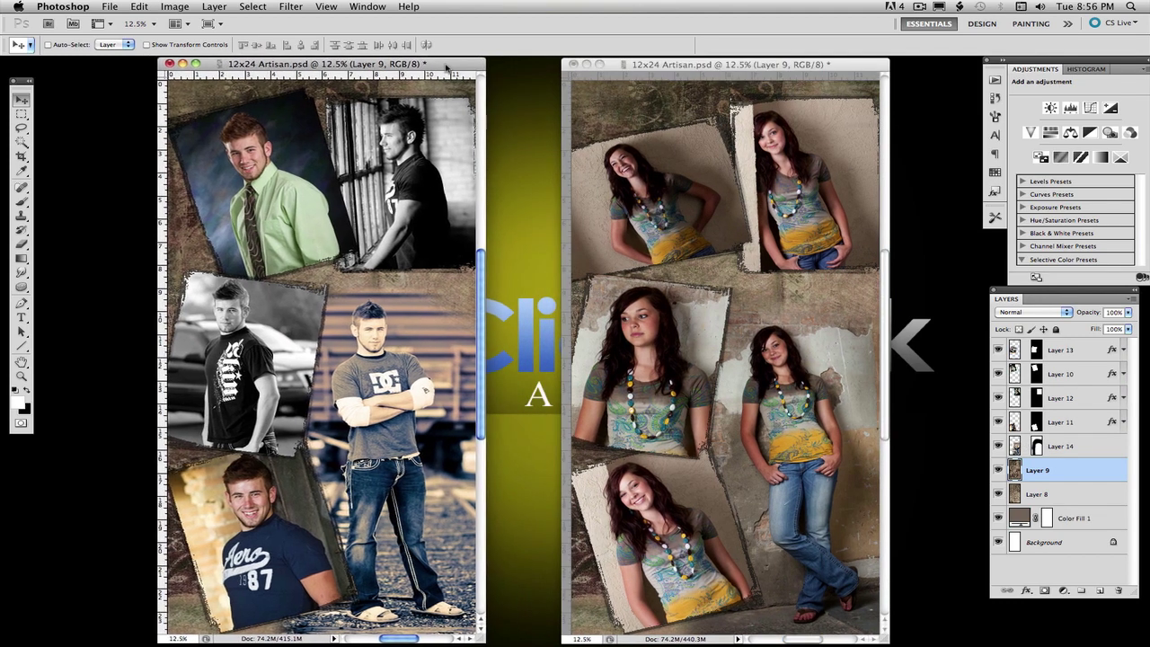
Close the girl's collage without saving and view the boy's collage full screen.
left_click(573, 65)
left_click(554, 231)
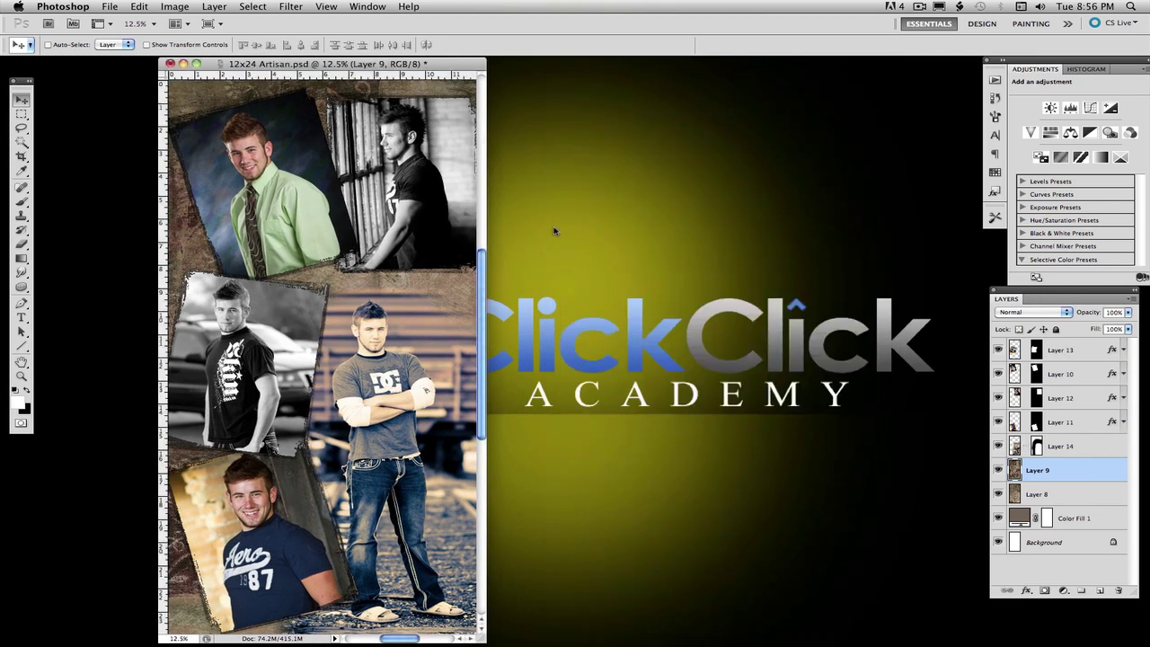
left_click_drag(422, 64, 462, 67)
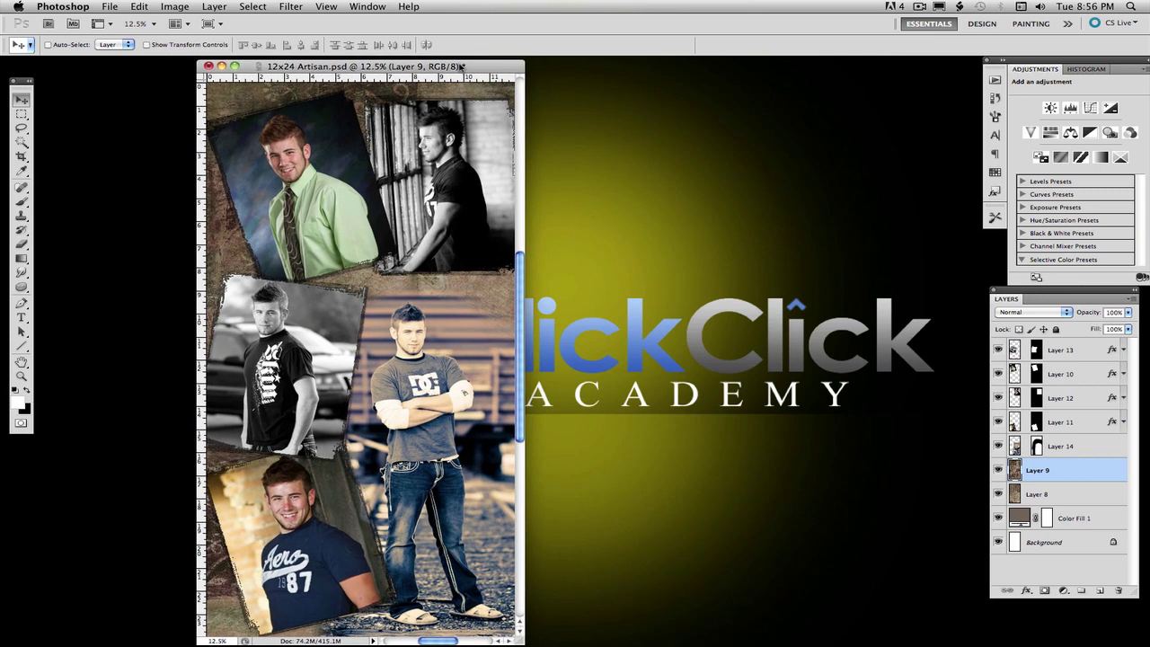
key("f")
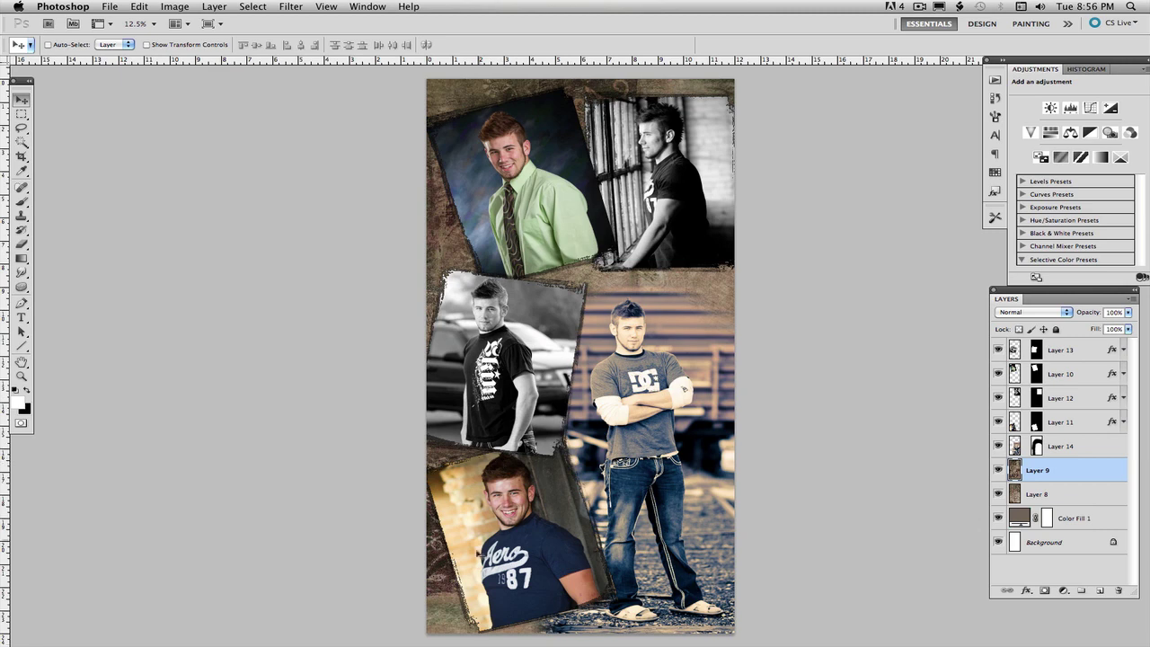
Hide photo Layers 13, 10, 12 and 11, and check Layer 14's mask by toggling it off and on.
mouse_move(998, 350)
left_mouse_down()
mouse_move(996, 443)
mouse_move(996, 346)
left_mouse_up()
left_click_drag(997, 398, 997, 350)
left_click(999, 422)
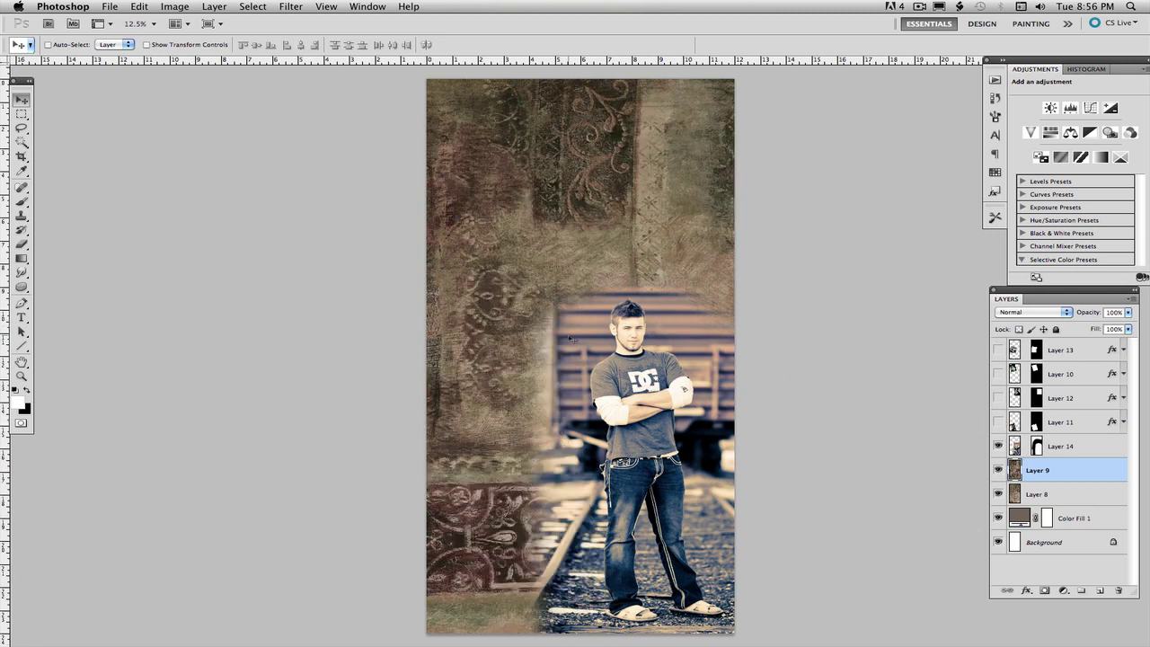
left_click(1038, 446, "shift")
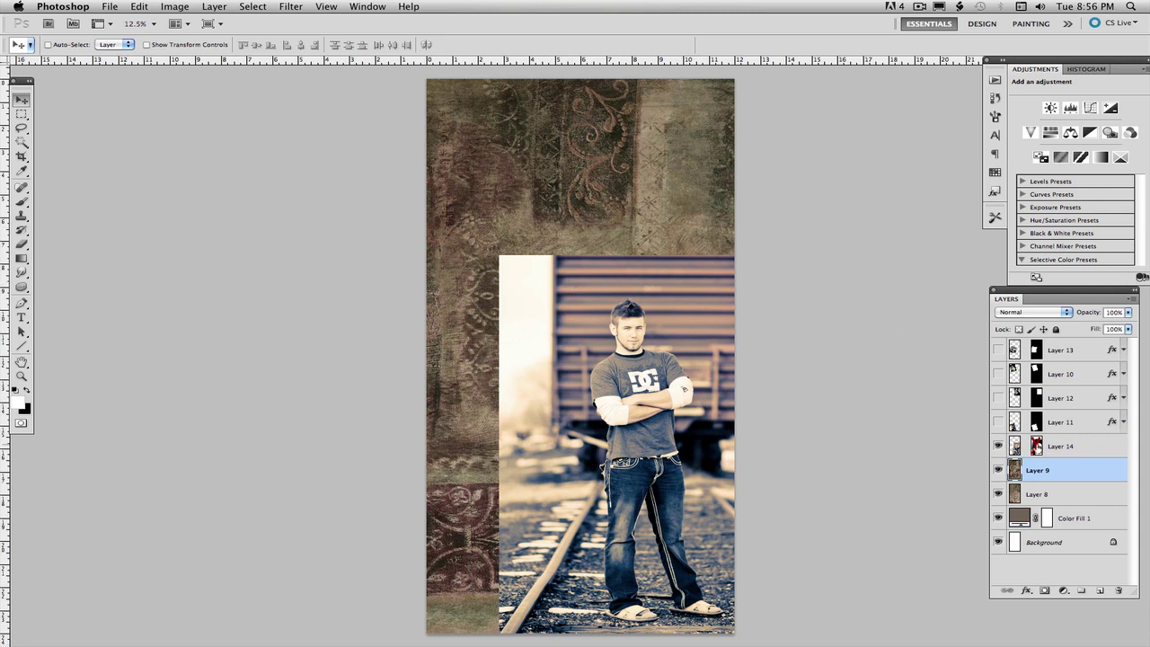
left_click(1038, 446, "shift")
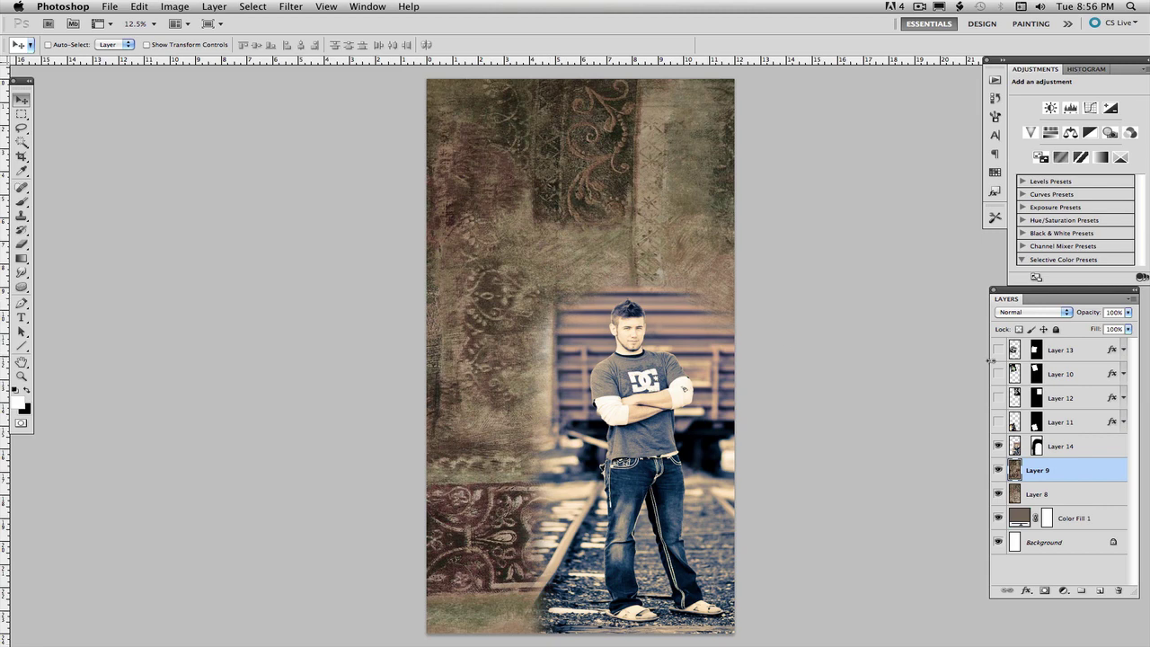
mouse_move(1000, 423)
left_mouse_down()
mouse_move(1000, 350)
mouse_move(1000, 421)
left_mouse_up()
Add a Gradient Map adjustment above Layer 9 and open its Gradient Editor.
left_click(1102, 156)
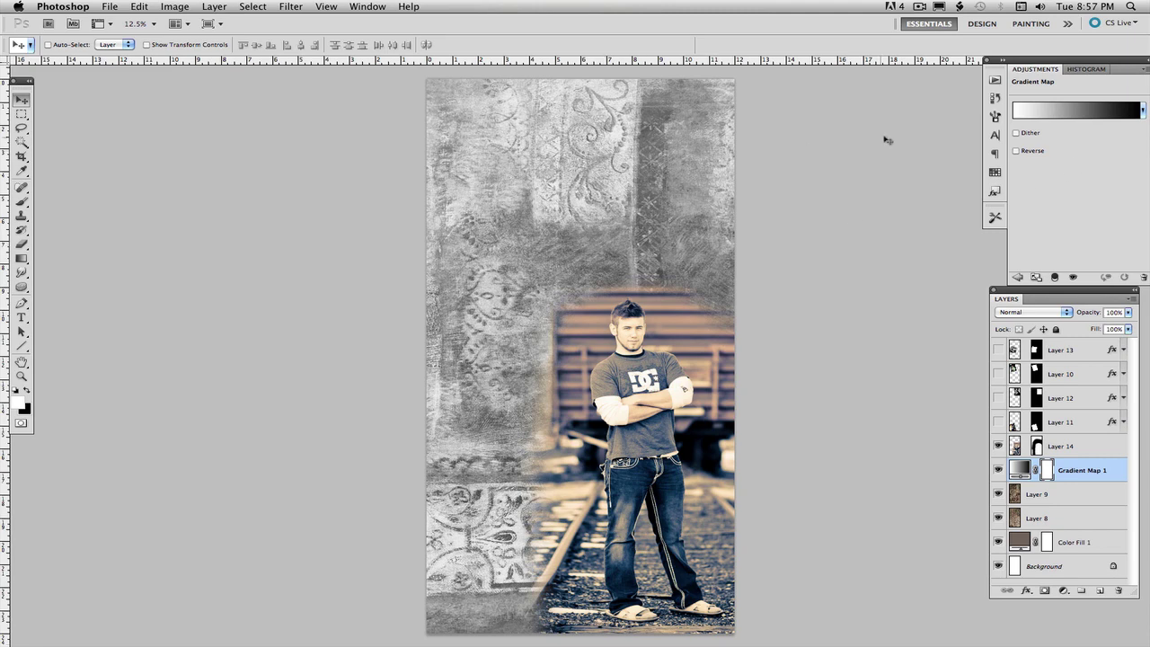
left_click(1142, 110)
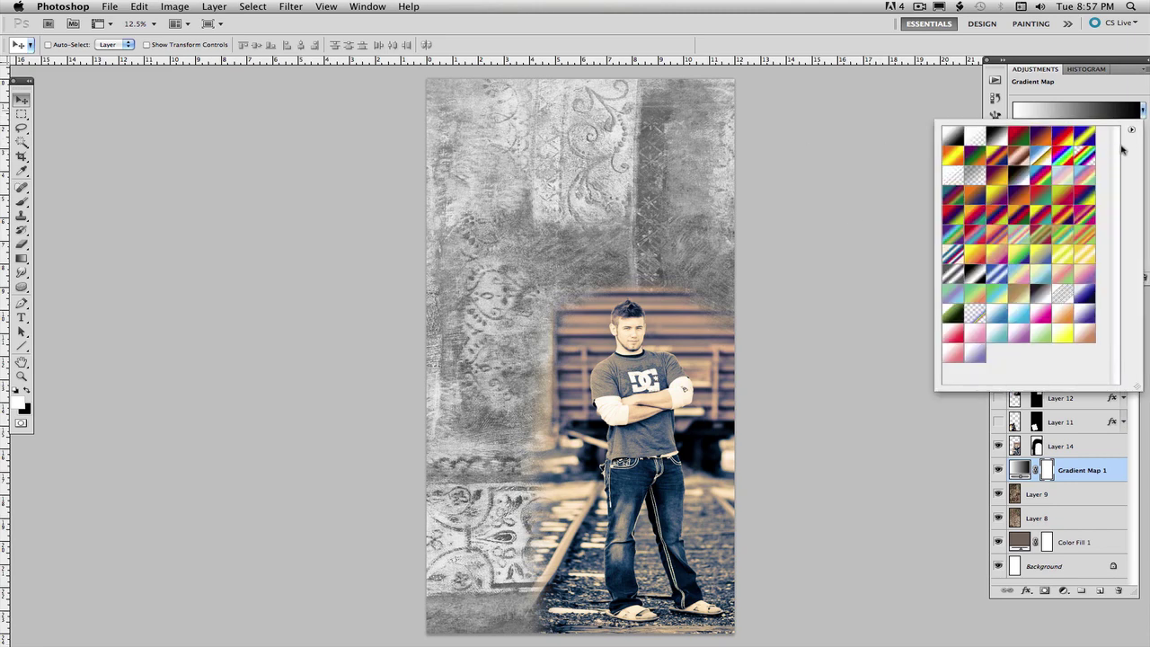
left_click(1123, 112)
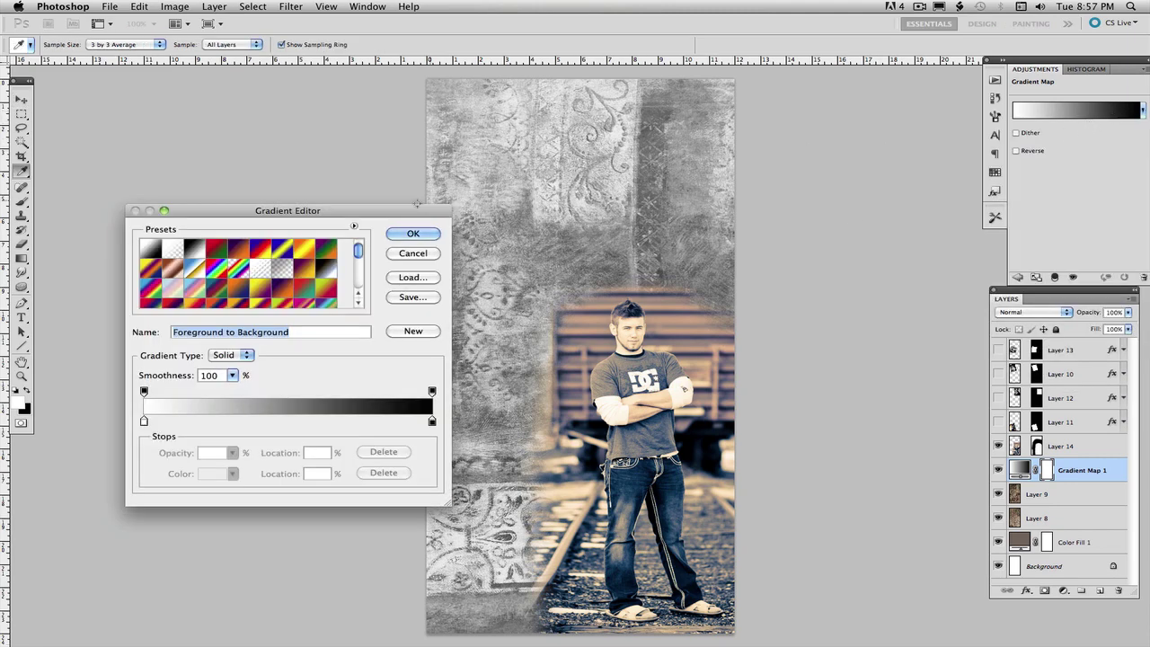
left_click_drag(399, 213, 976, 89)
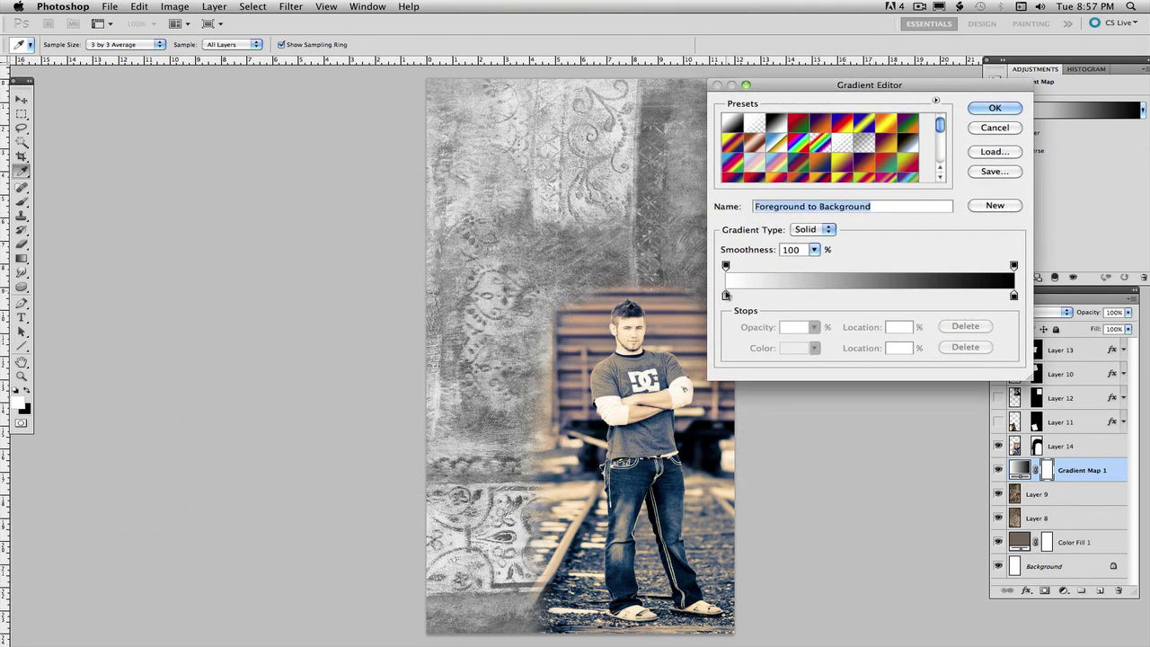
Inspect the gradient's left stop colour, accept it, and close the Gradient Editor.
left_click(727, 296)
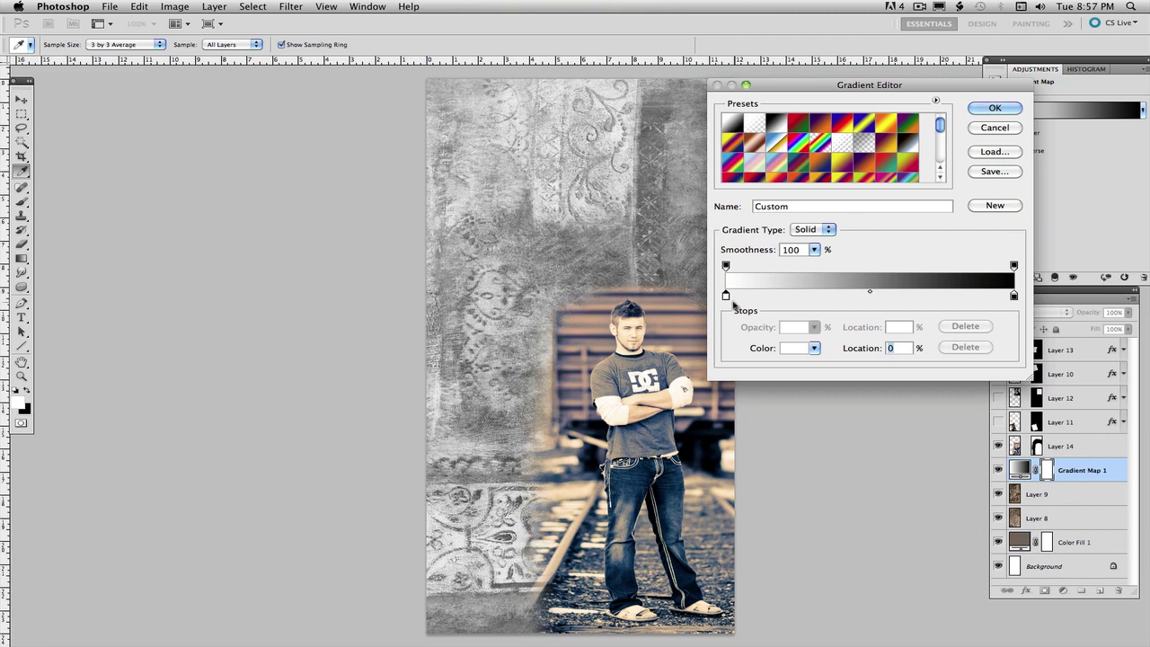
double_click(726, 297)
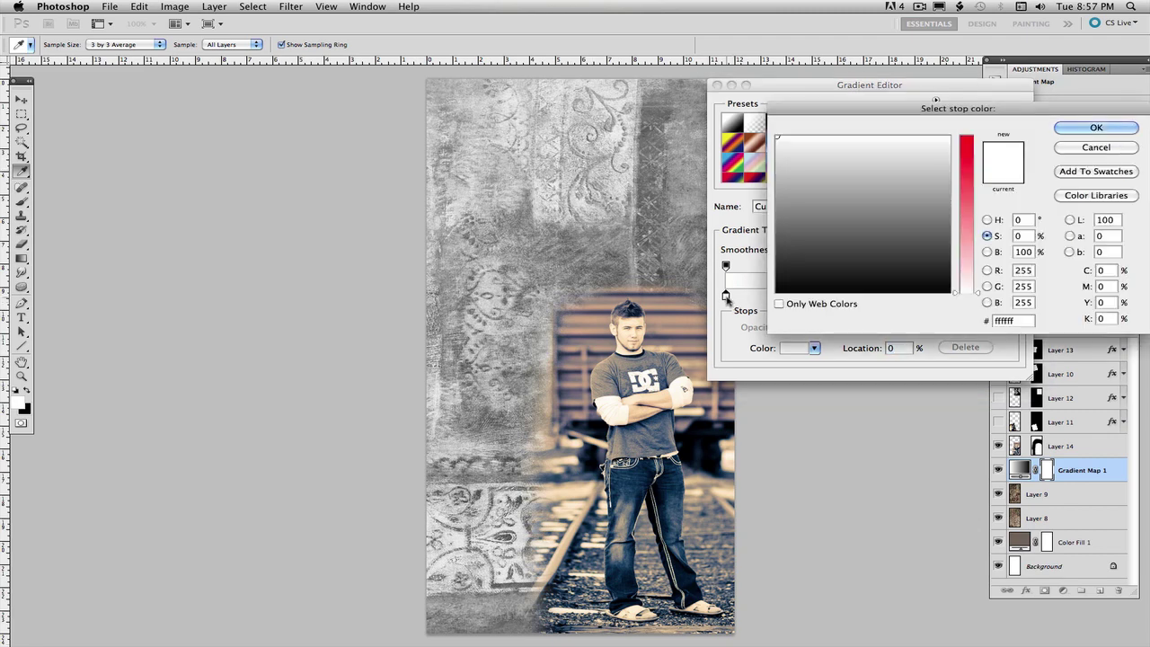
left_click_drag(970, 110, 916, 95)
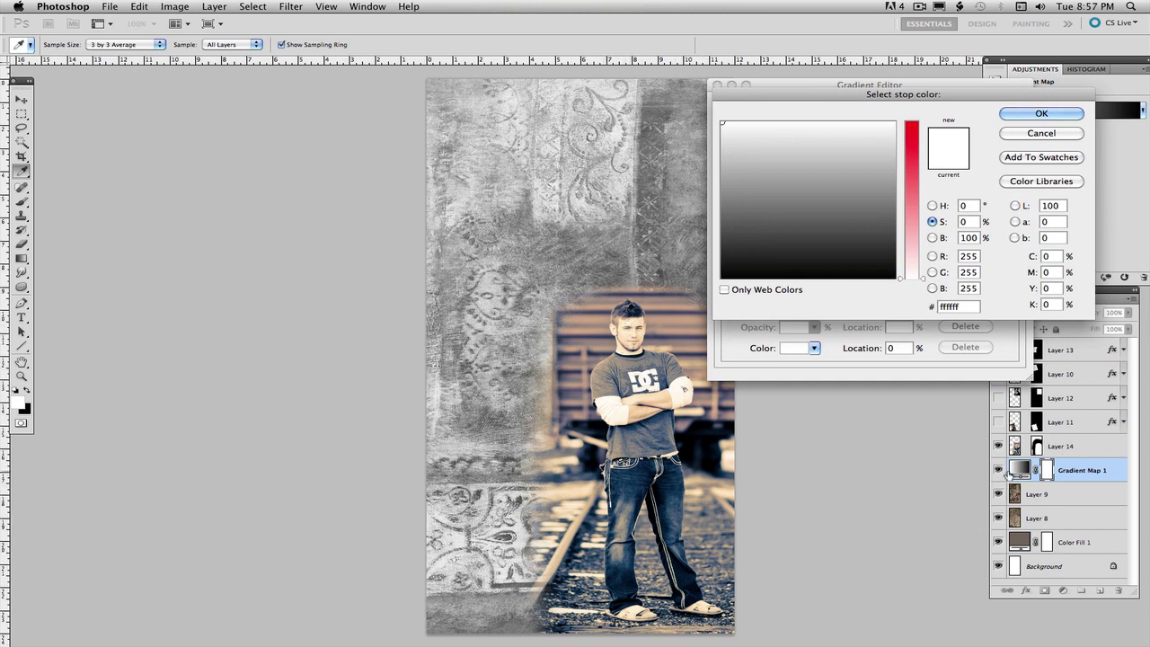
left_click(1070, 114)
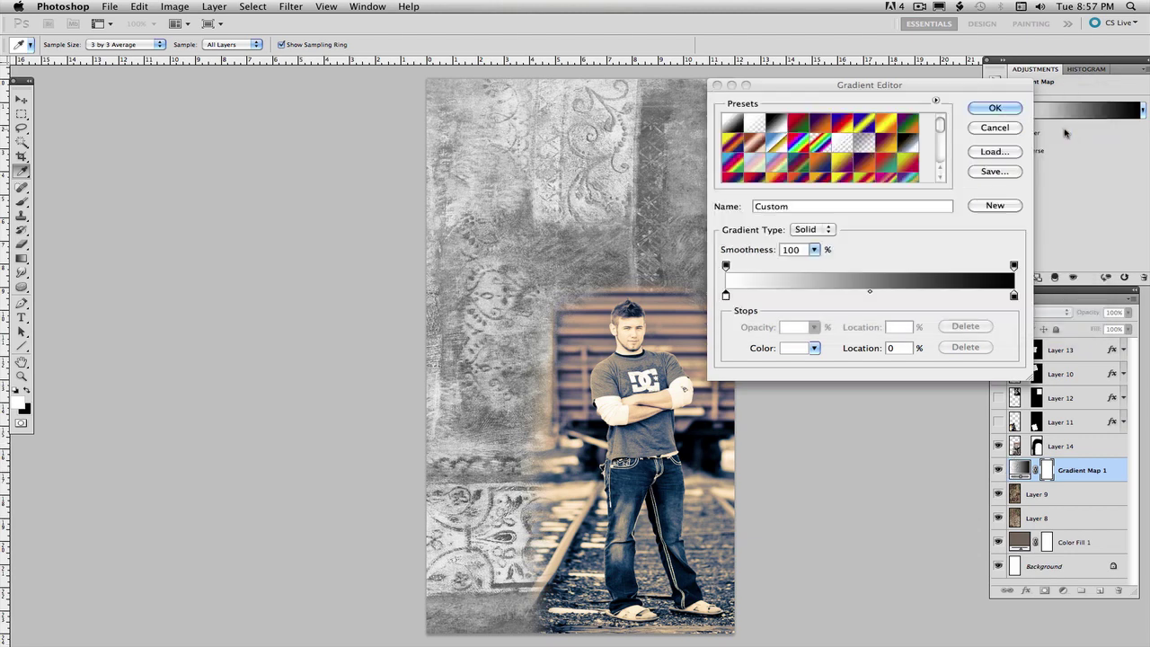
left_click(995, 129)
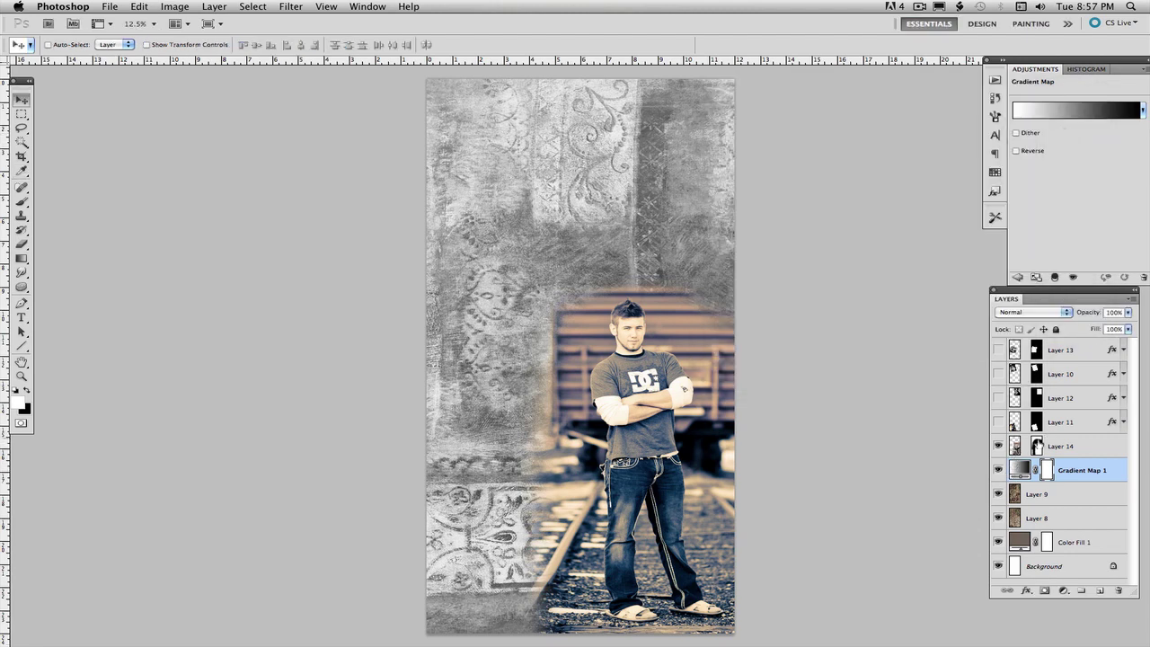
On Gradient Map 1, try yellow-pink, pink-blue and red-purple presets, then return to white-to-black and open the editor.
left_click(1017, 446)
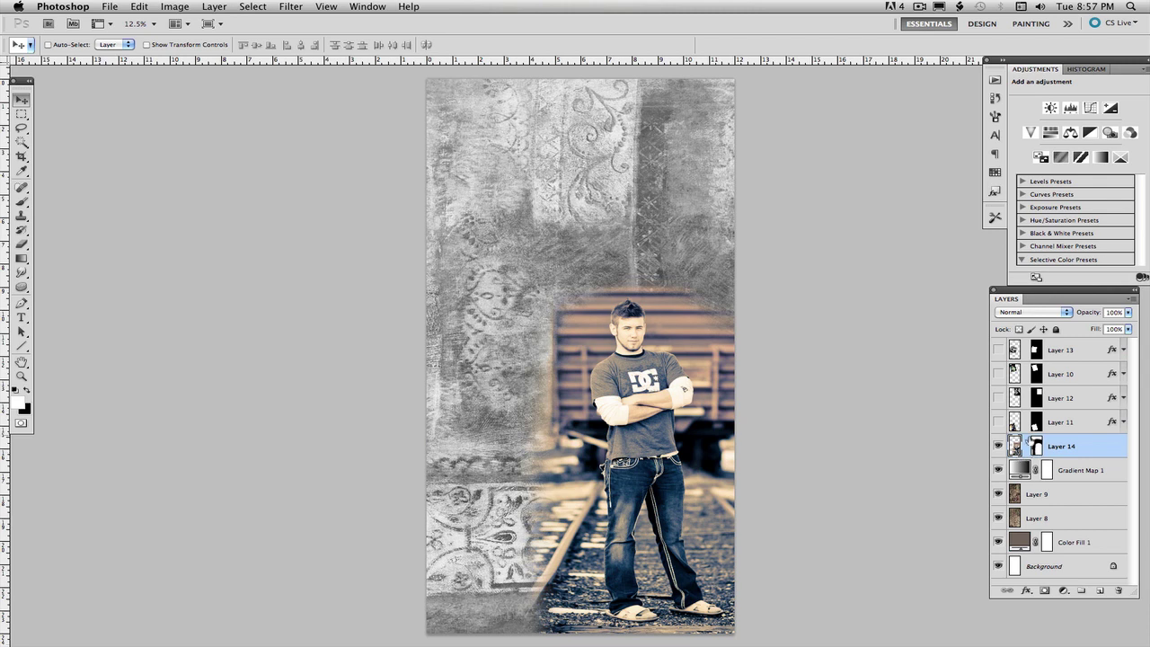
left_click(1020, 468)
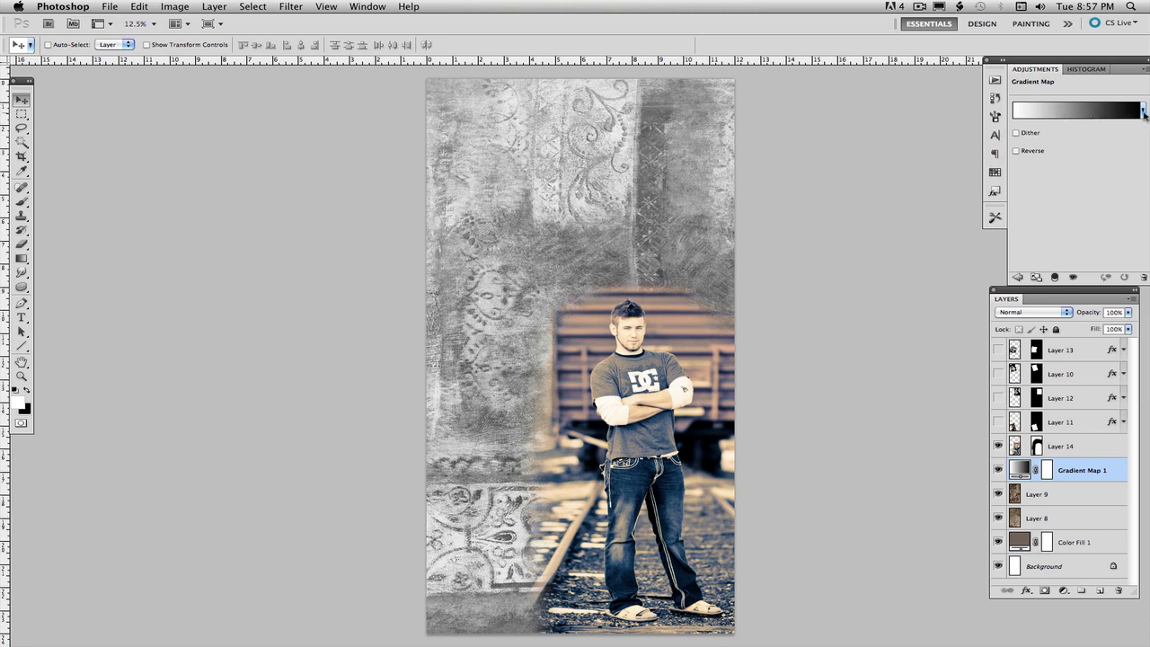
left_click(1144, 111)
left_click(998, 257)
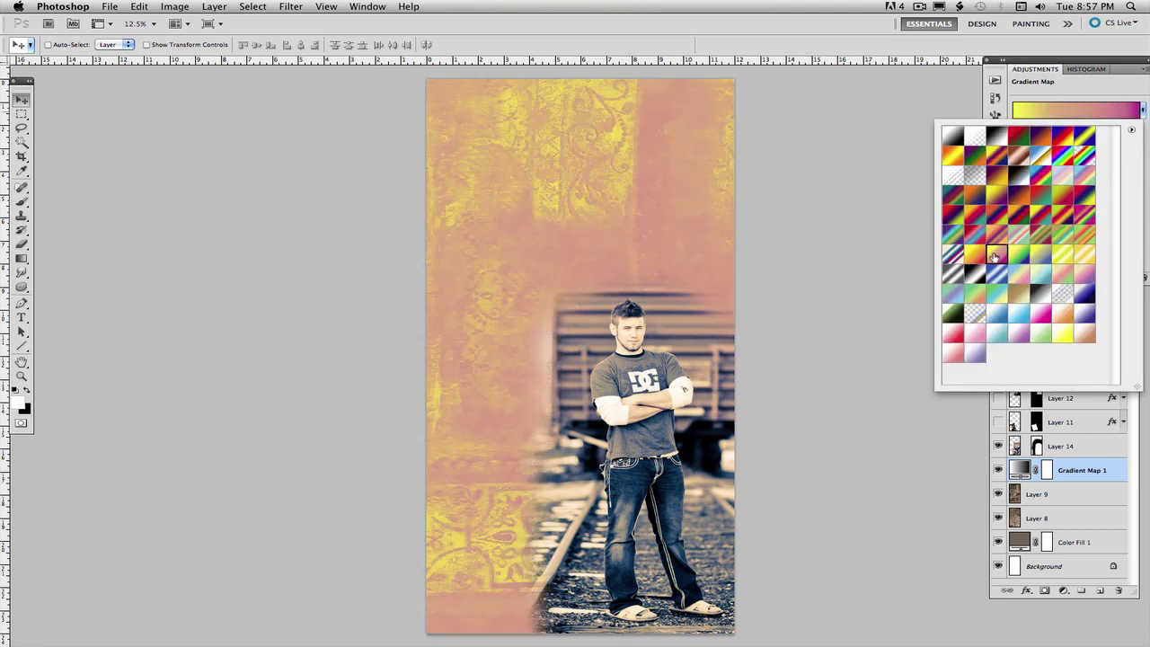
left_click(975, 235)
left_click(953, 216)
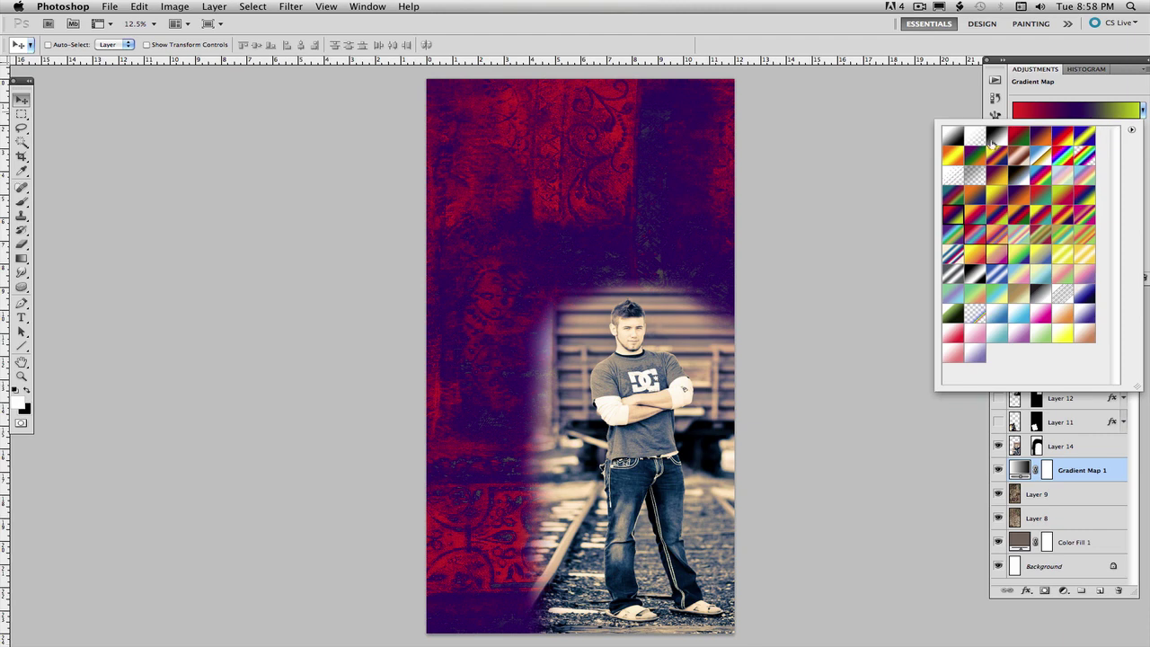
left_click(954, 136)
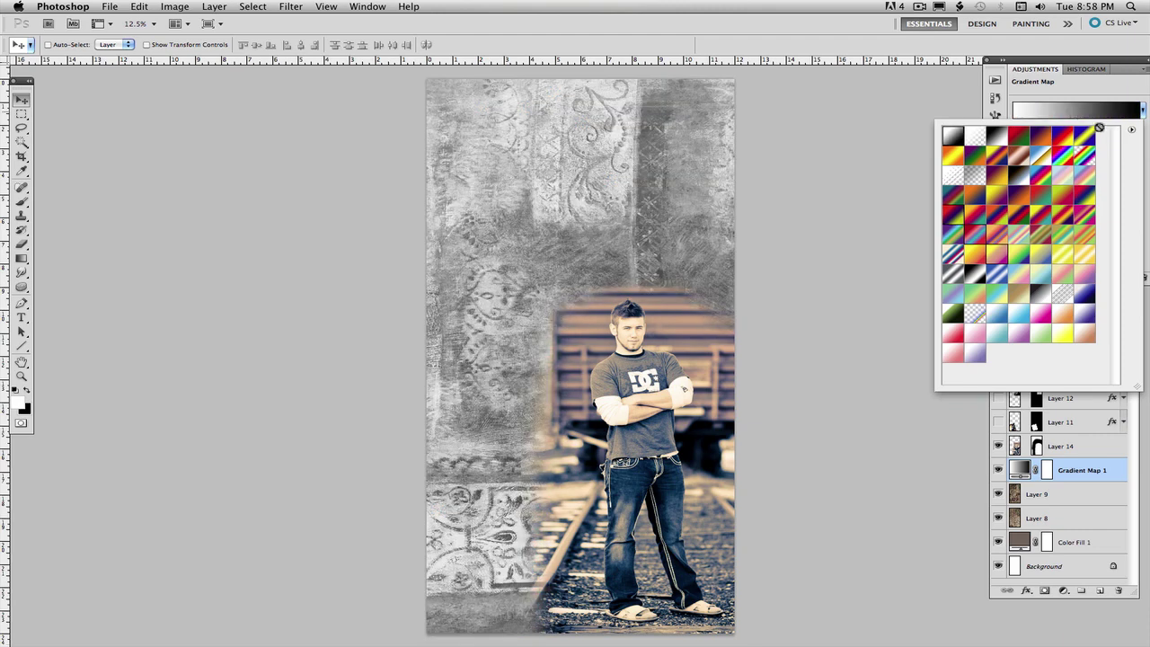
left_click(1088, 111)
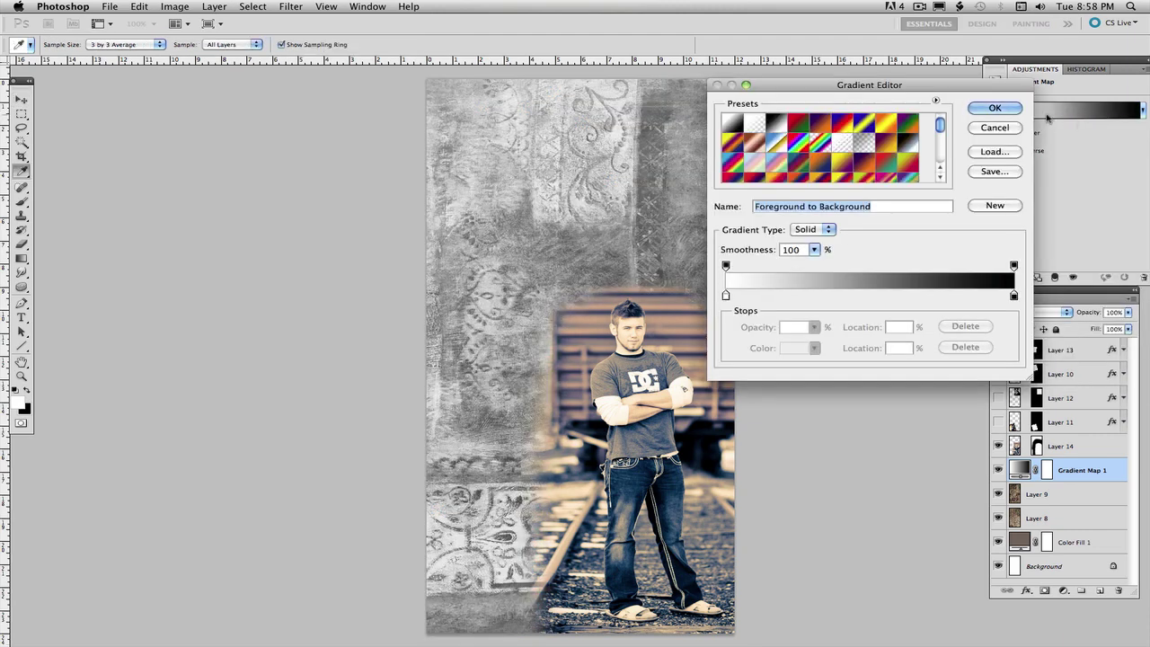
Set the gradient's light stop to the sampled tan skin tone and dark stop to the jeans' navy blue.
left_click_drag(967, 87, 1046, 111)
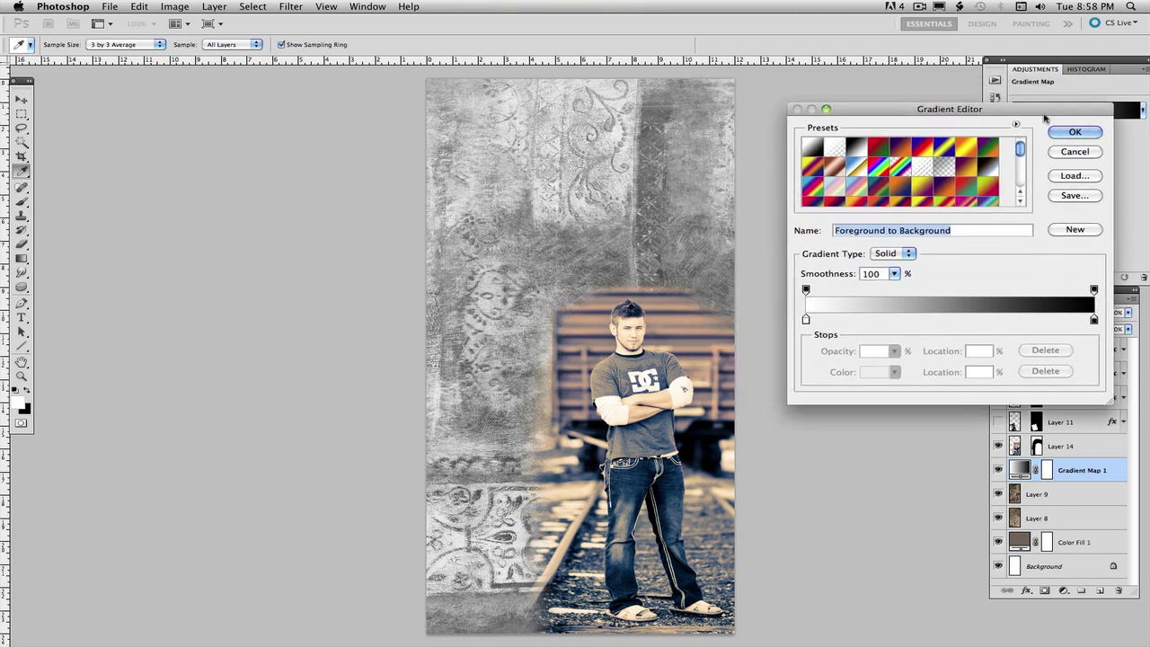
left_click(806, 320)
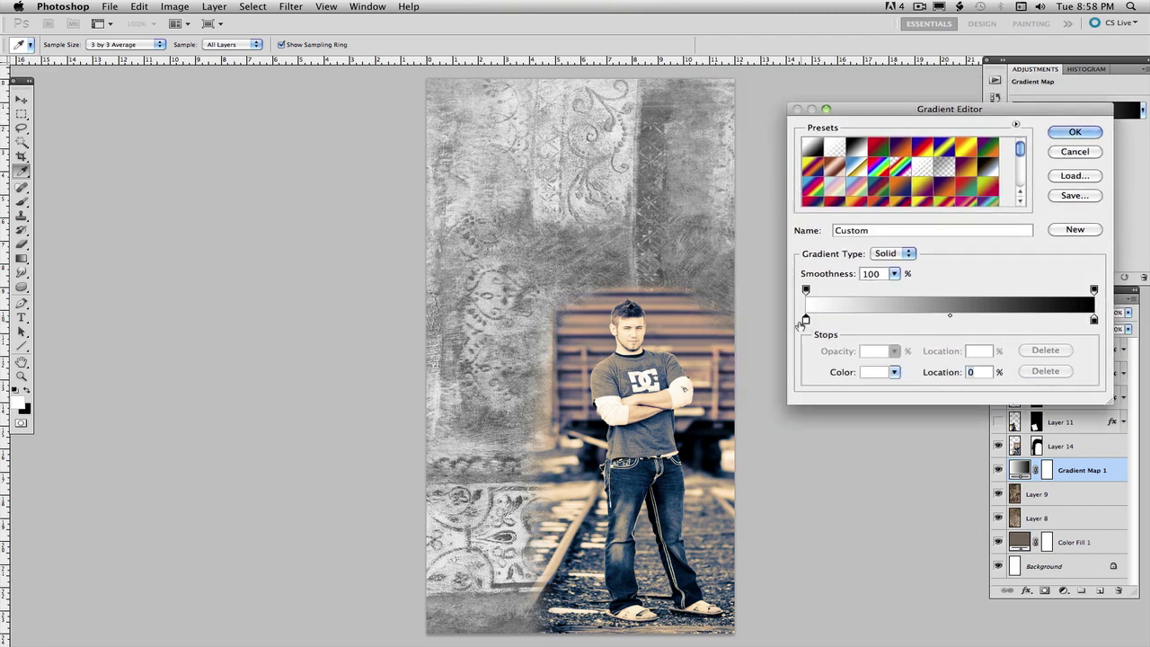
left_click(625, 327)
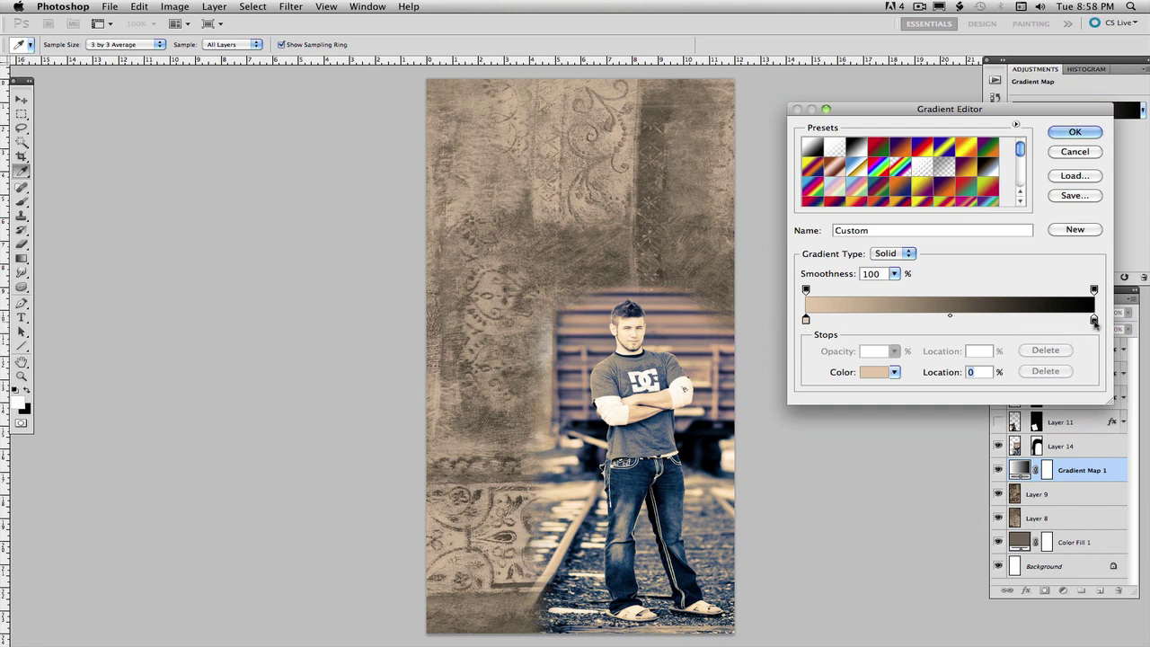
left_click(1095, 321)
left_click(665, 496)
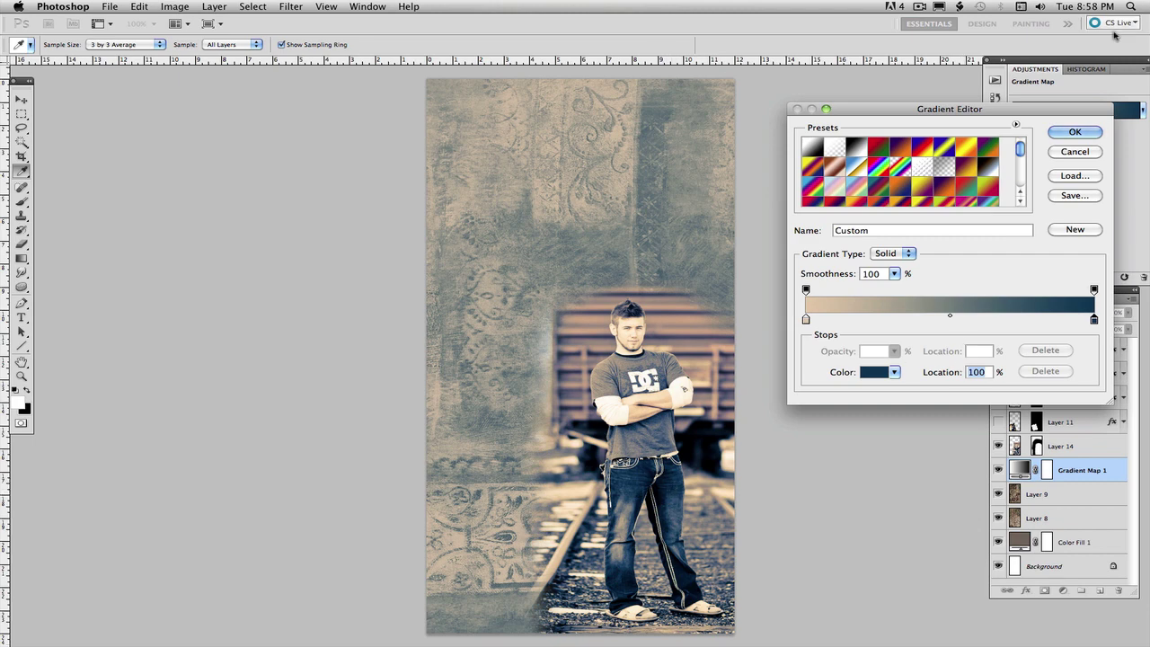
left_click(1087, 133)
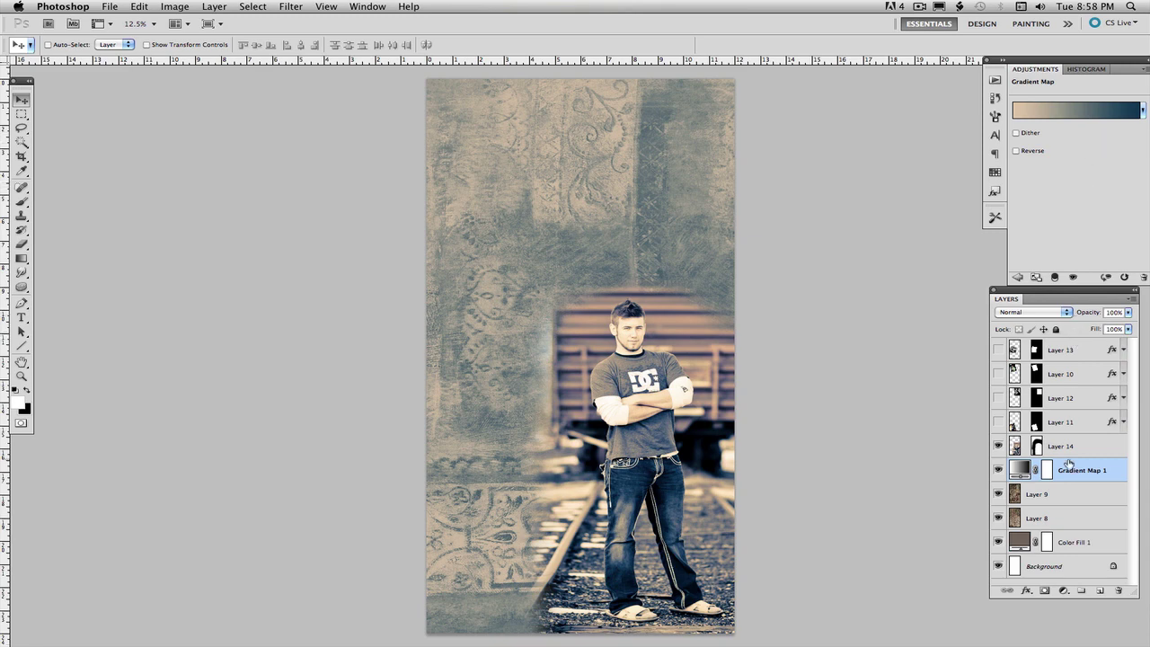
Blend Gradient Map 1 in Lighten mode after trying Screen, and show the four photo layers again.
left_click(1038, 312)
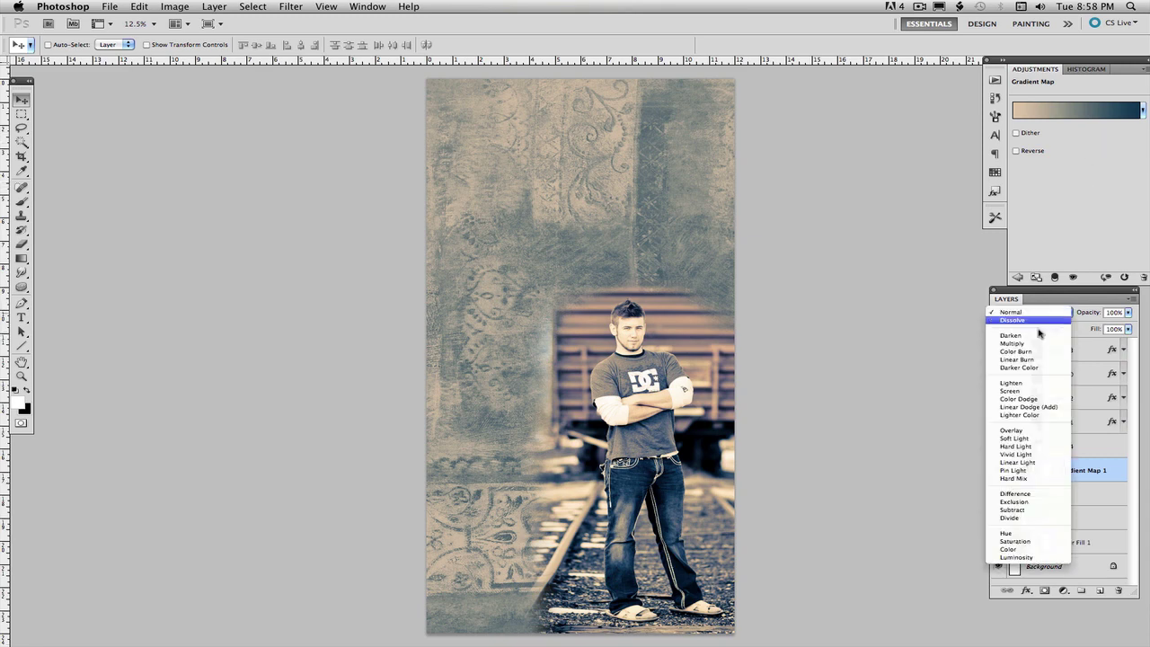
left_click(1033, 391)
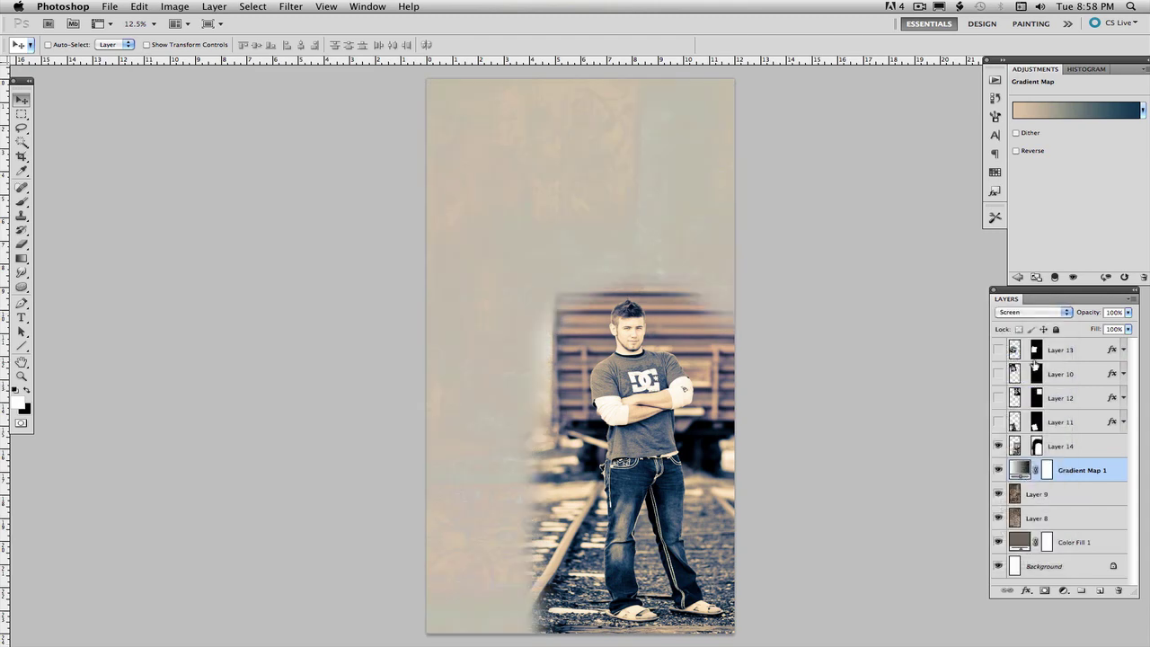
left_click(1041, 313)
left_click(1040, 305)
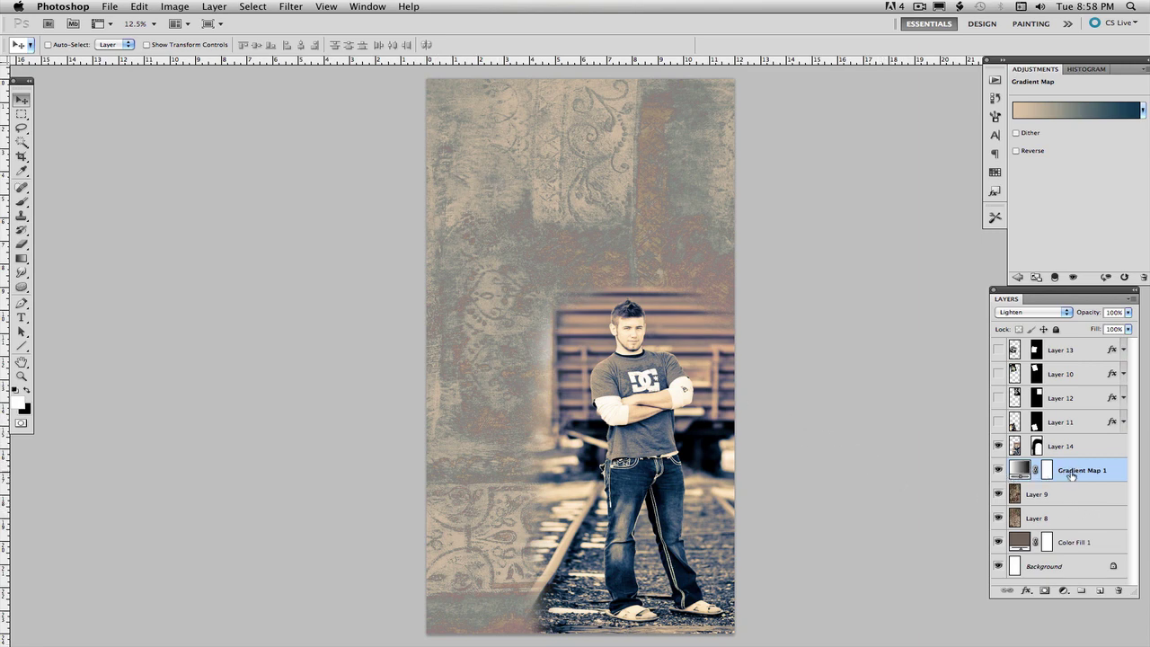
left_click(1053, 314)
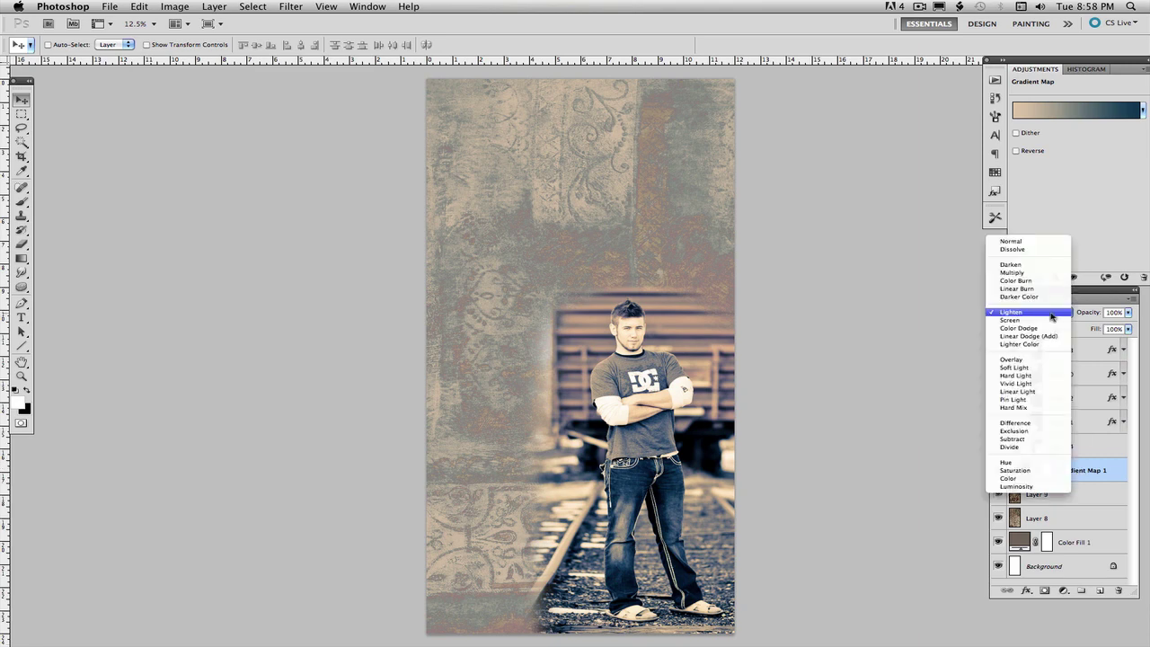
left_click(1025, 313)
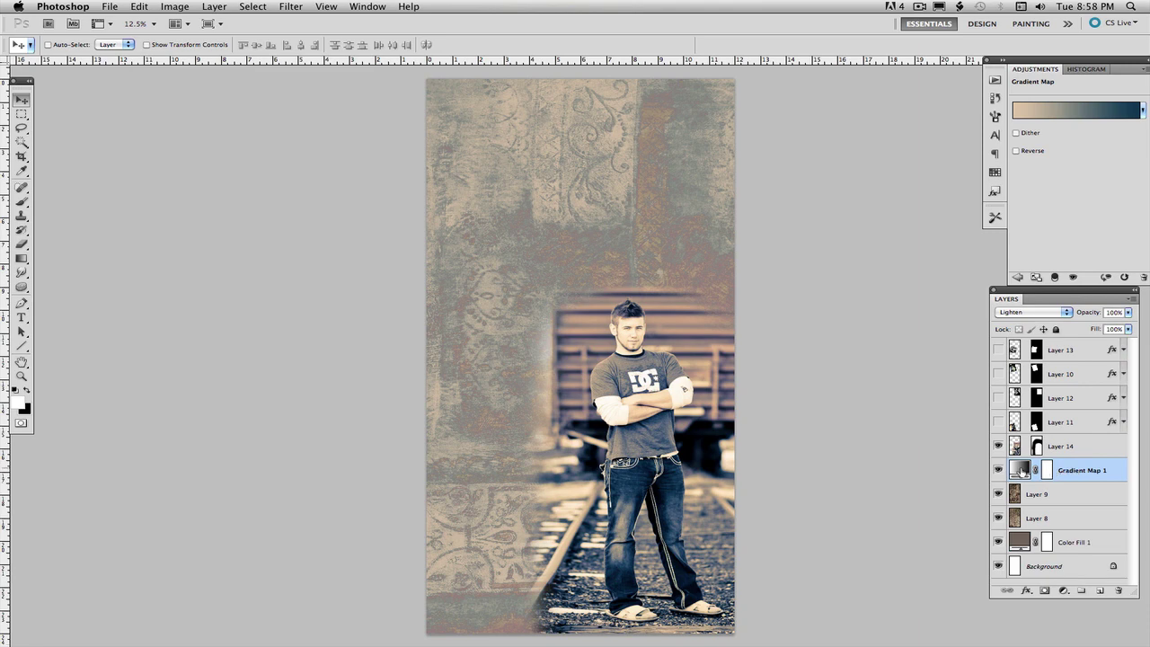
left_click_drag(998, 425, 999, 350)
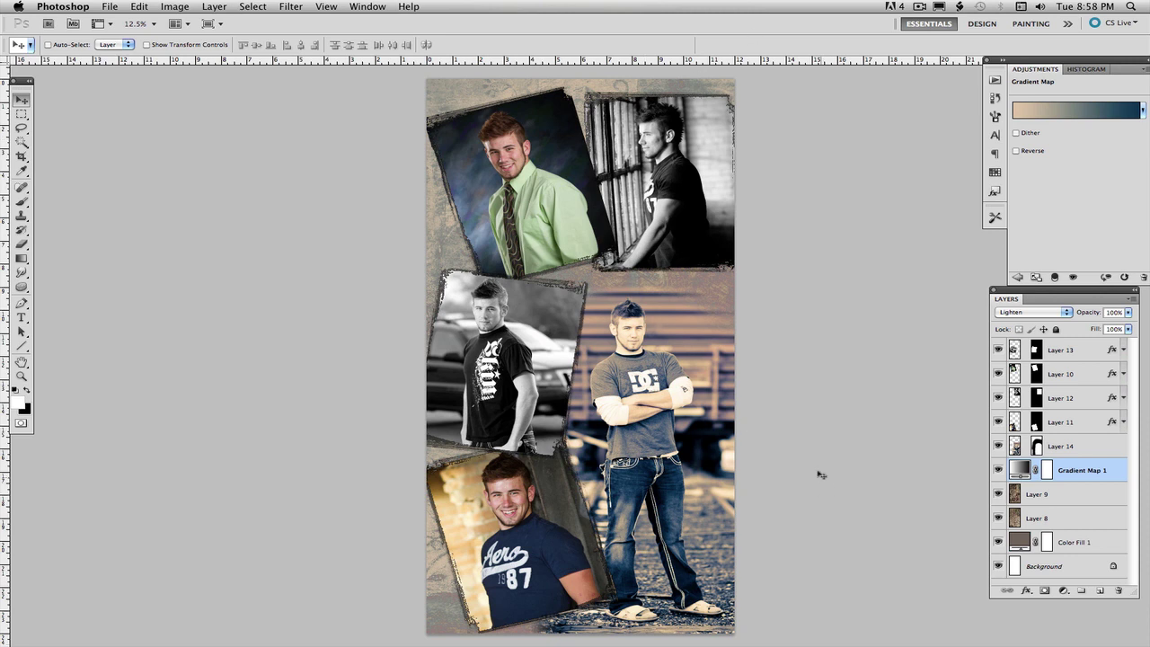
Add a new empty Layer 15 directly above Gradient Map 1.
left_click(1100, 591)
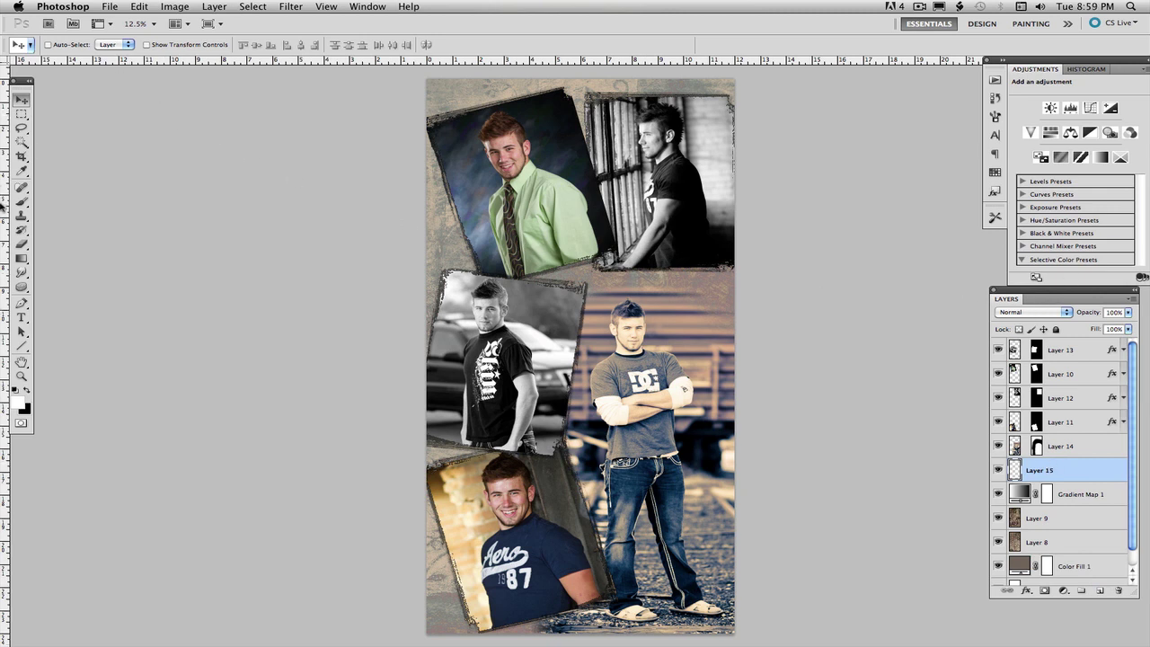
With the Gradient tool and black foreground, darken the collage's top-left corner at 30% opacity.
left_click(20, 258)
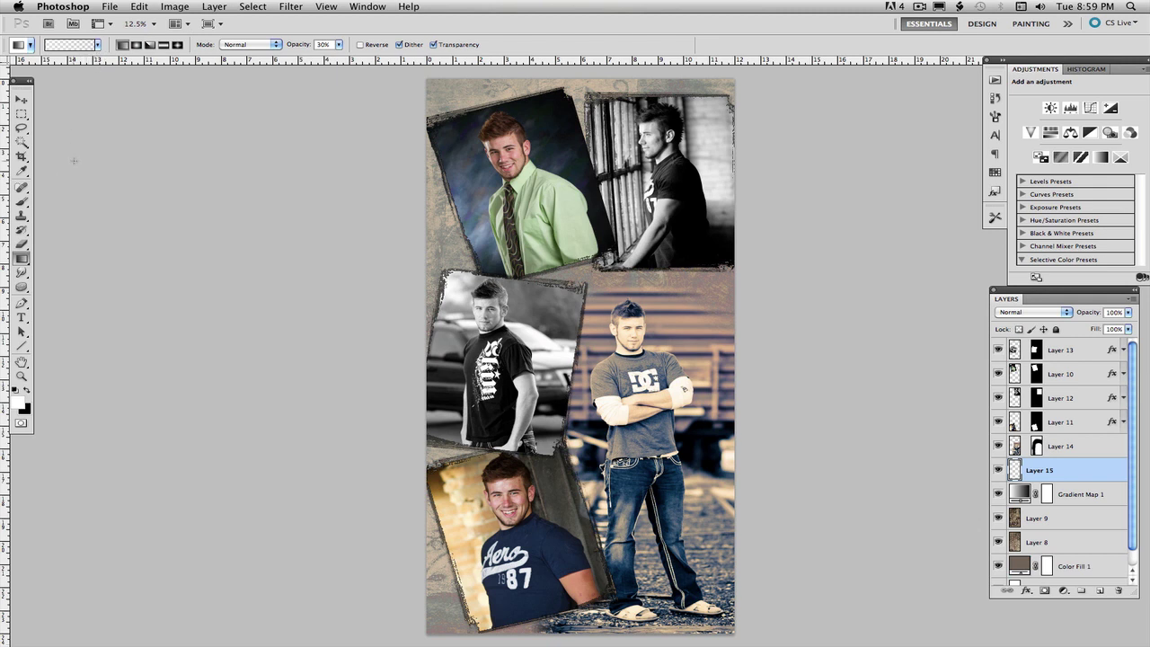
key("x")
left_click(97, 44)
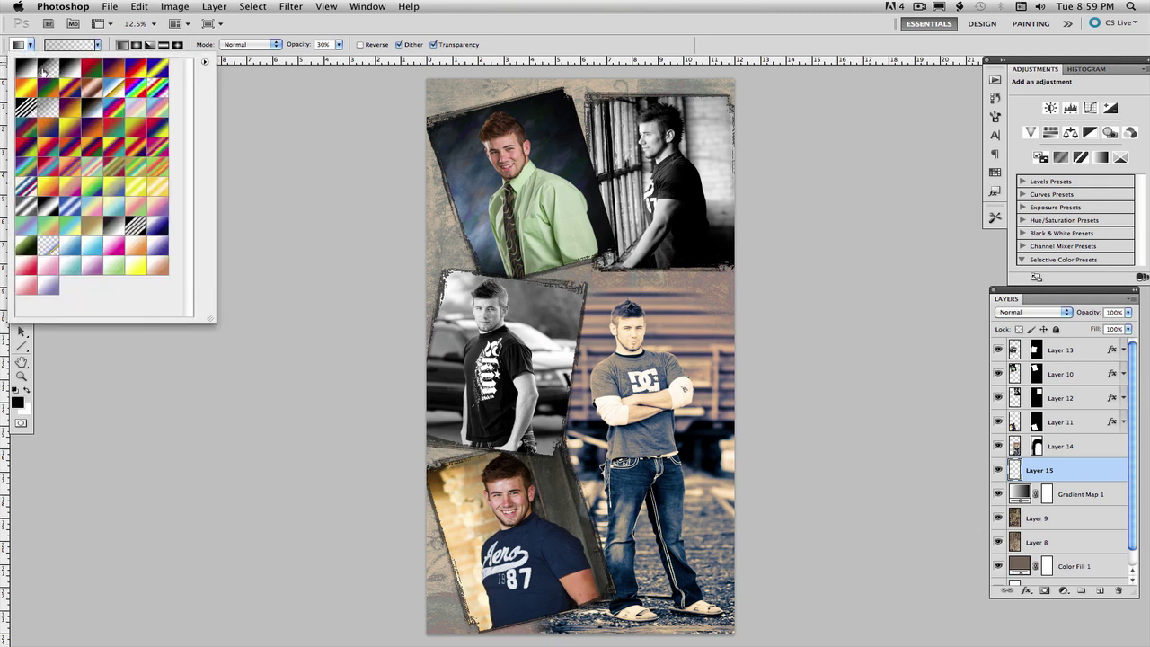
left_click(305, 136)
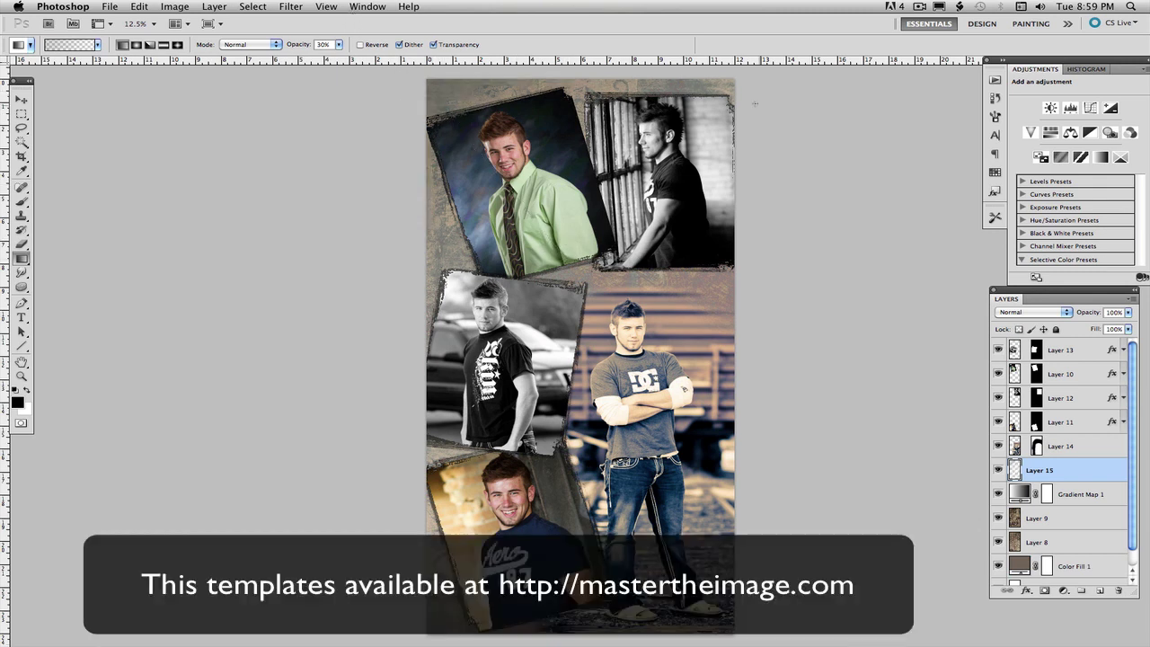
left_click_drag(442, 93, 518, 178)
Darken the collage's left edge with a gradient and set Layer 15's blend mode to Soft Light.
left_click_drag(431, 269, 509, 283)
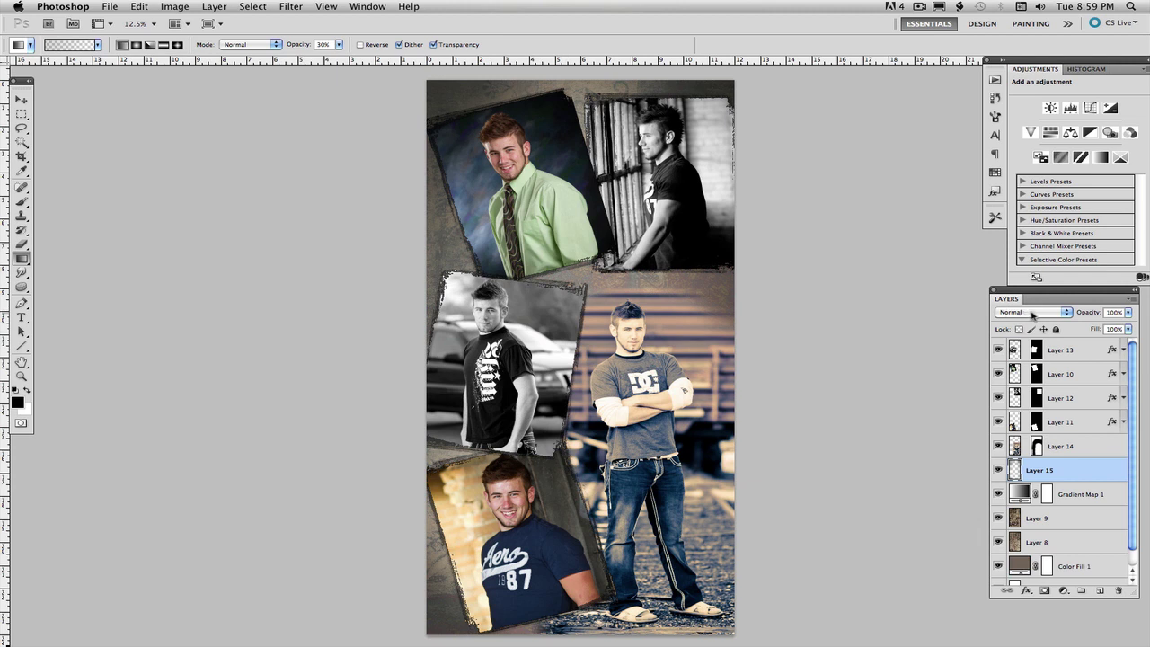
left_click(1036, 315)
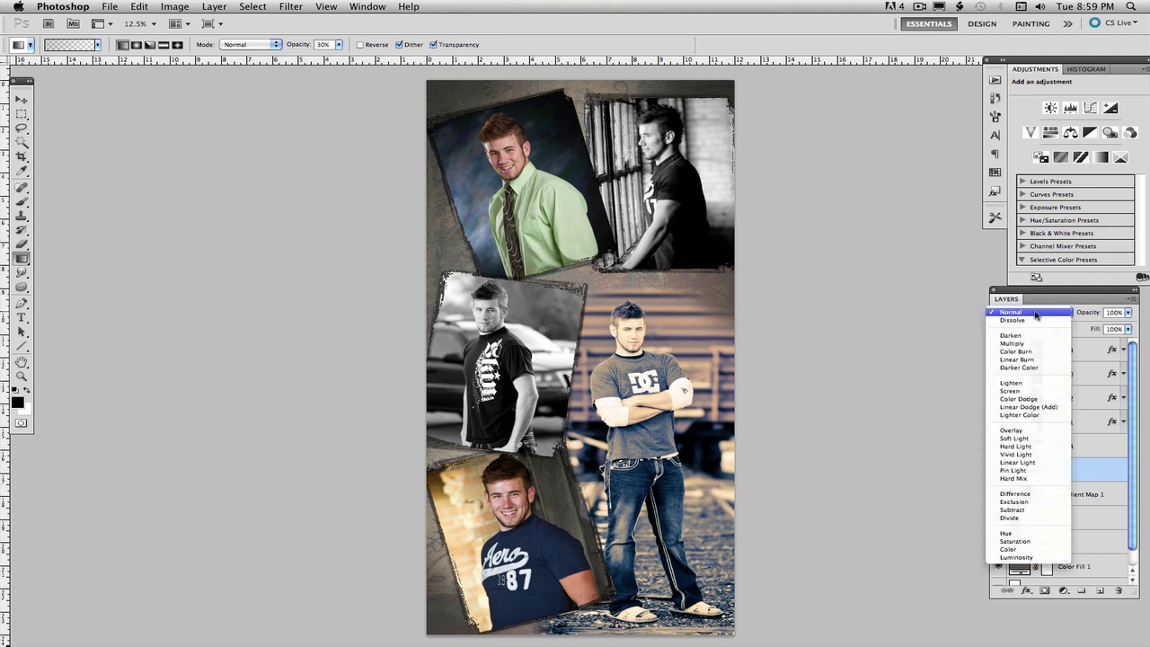
left_click(1027, 438)
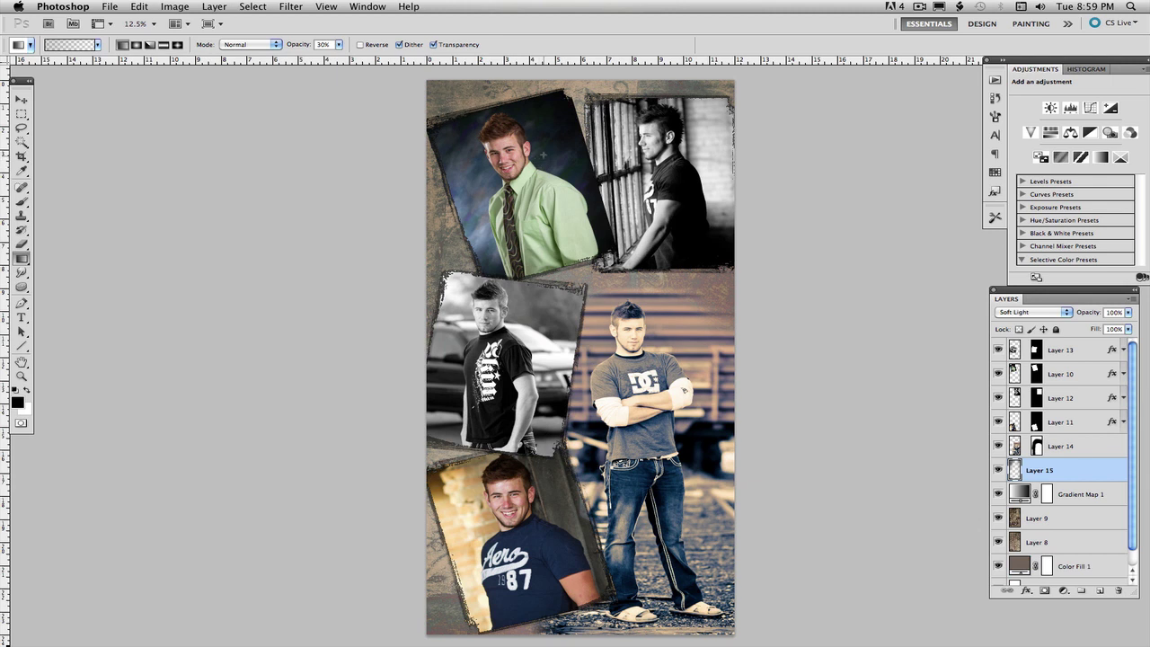
At 60% gradient opacity, darken the top edge above the upper photos.
key("6")
scroll(581, 359, "up", 1)
left_click_drag(586, 108, 577, 270)
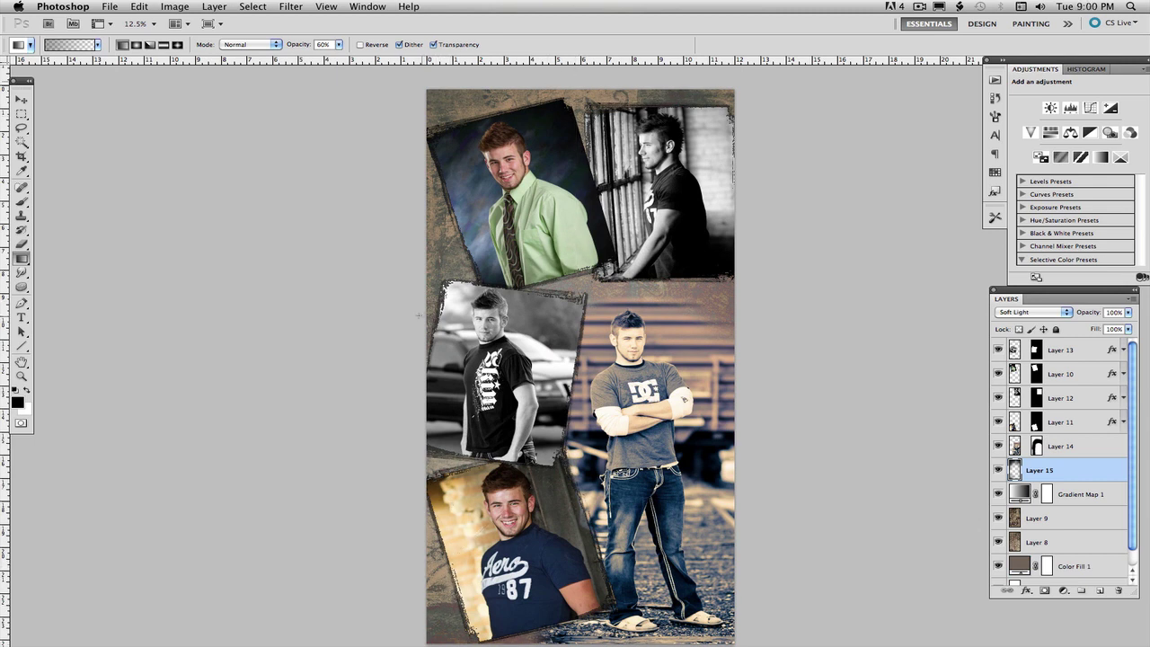
Darken above the middle-right photo with a short gradient, then compare with Layer 15 and Gradient Map 1 hidden and shown.
left_click_drag(739, 303, 665, 305)
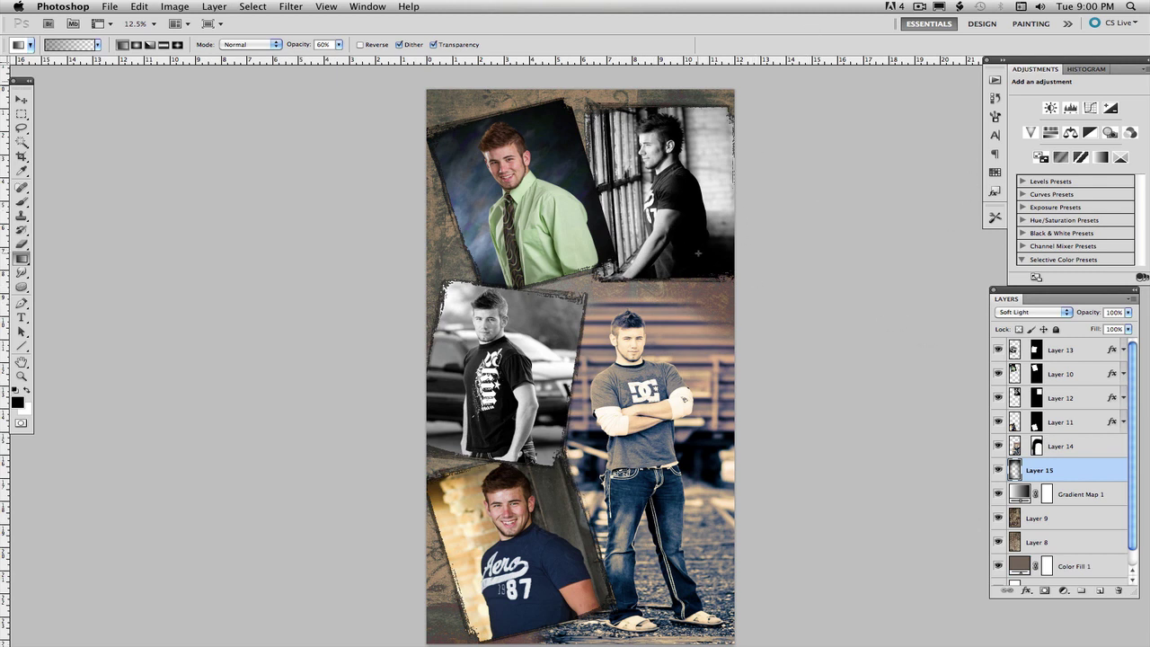
left_click(998, 471)
left_click(999, 494)
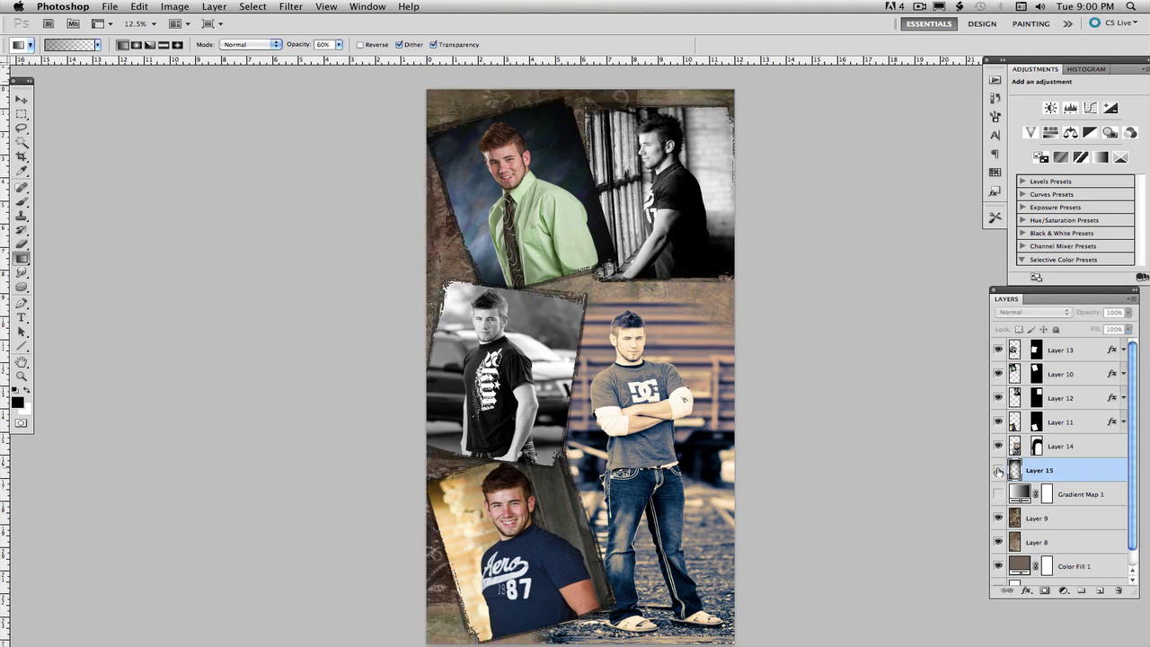
left_click(999, 494)
left_click(999, 470)
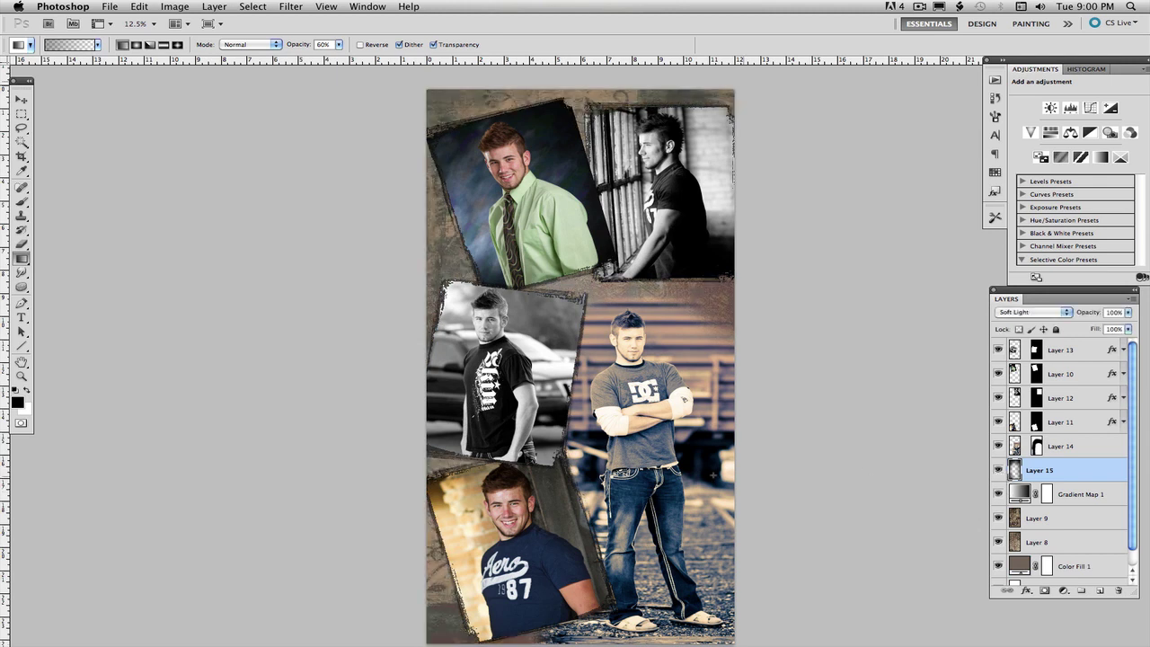